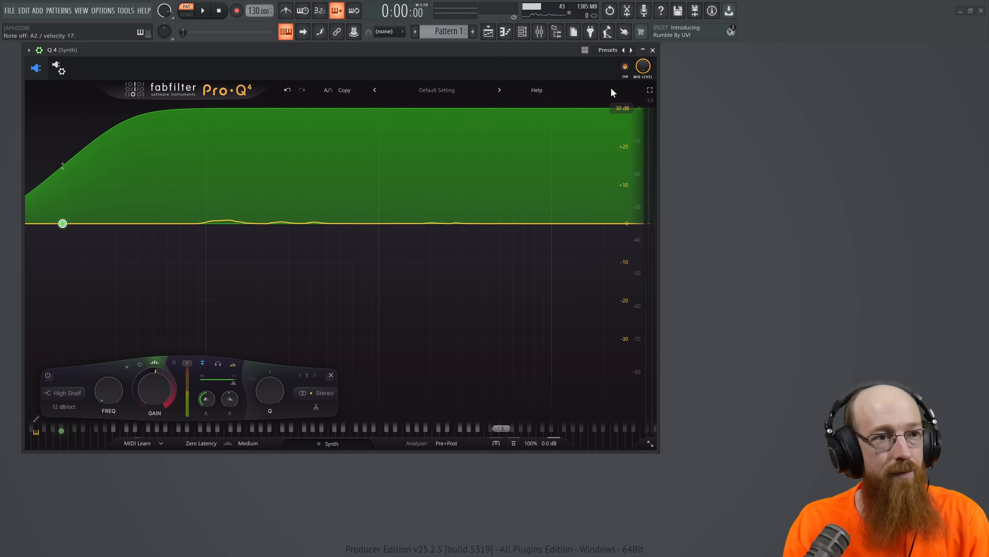
Step: Open the mixer, place it in the middle of the workspace and show the Synth track's Q 4 equalizer
left_click(654, 51)
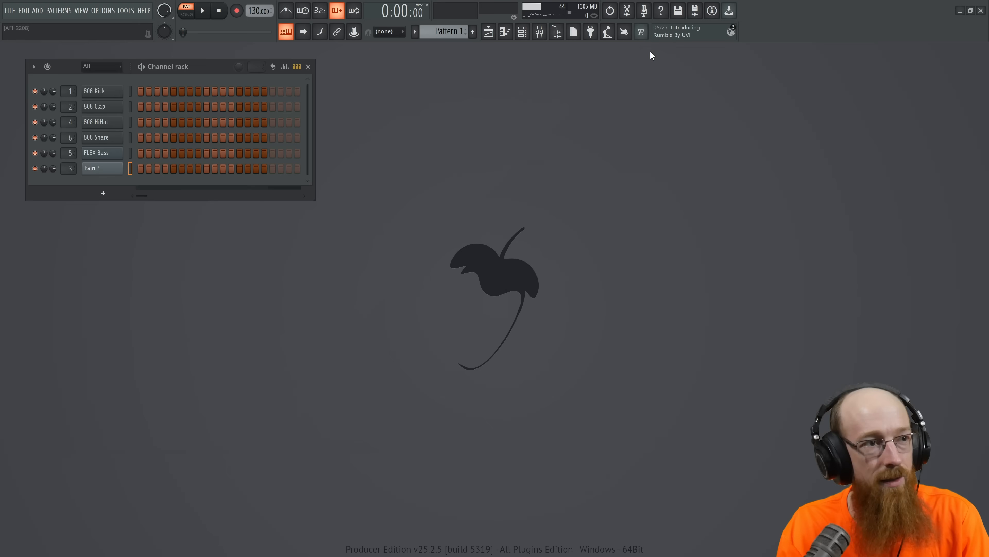
left_click(539, 31)
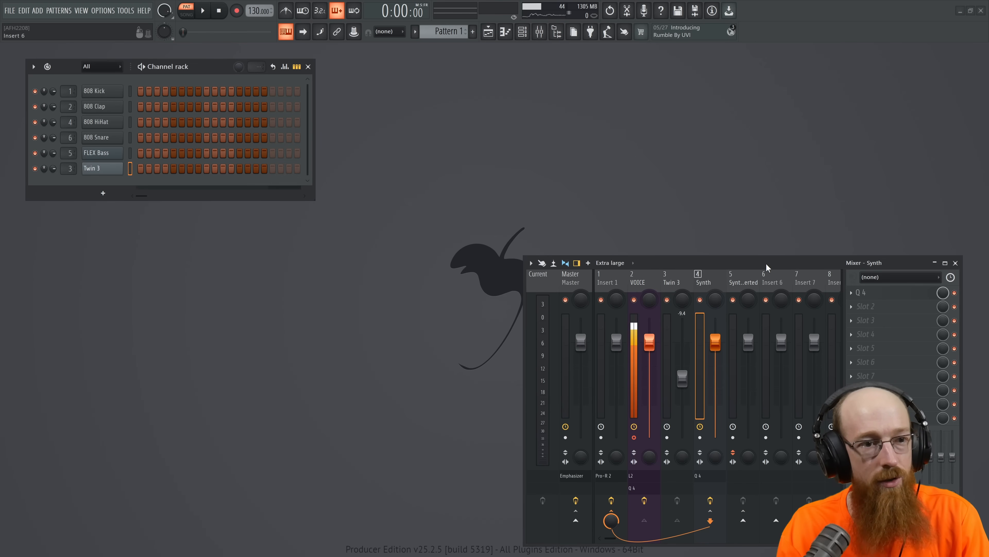
left_click_drag(766, 267, 506, 167)
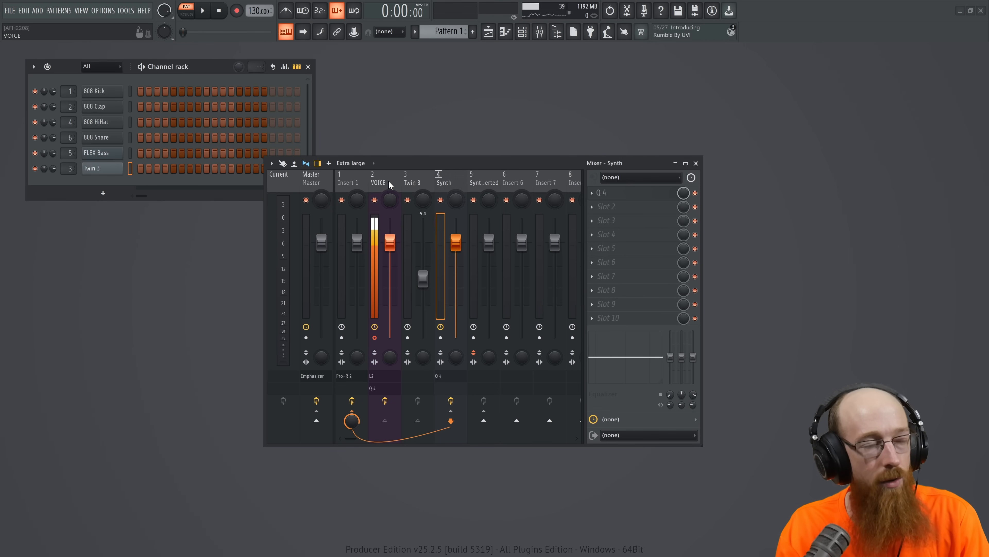
left_click_drag(430, 164, 313, 129)
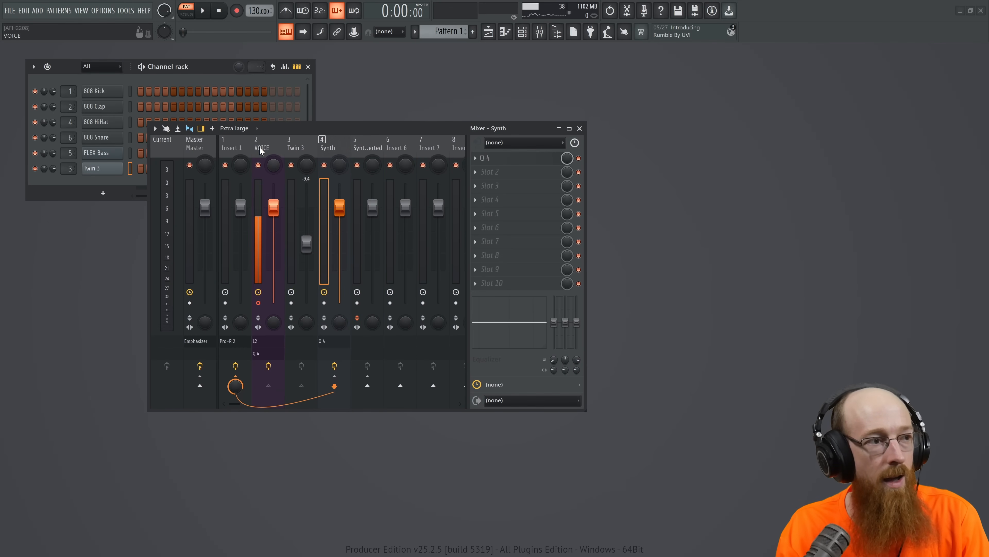
left_click(505, 160)
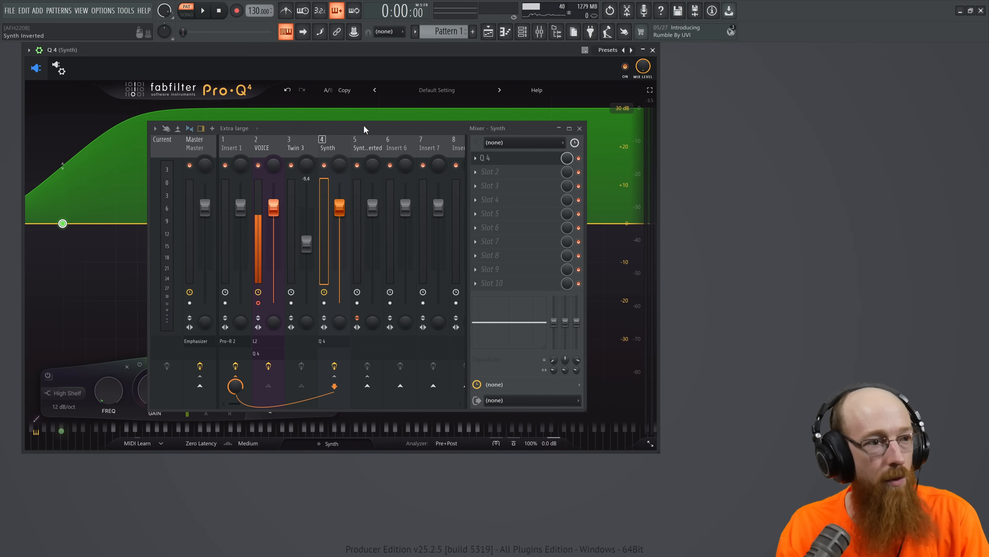
Step: In the VOICE track's Q 4, lower the low-frequency bell band to about +8.2 dB at 114 Hz
left_click(258, 172)
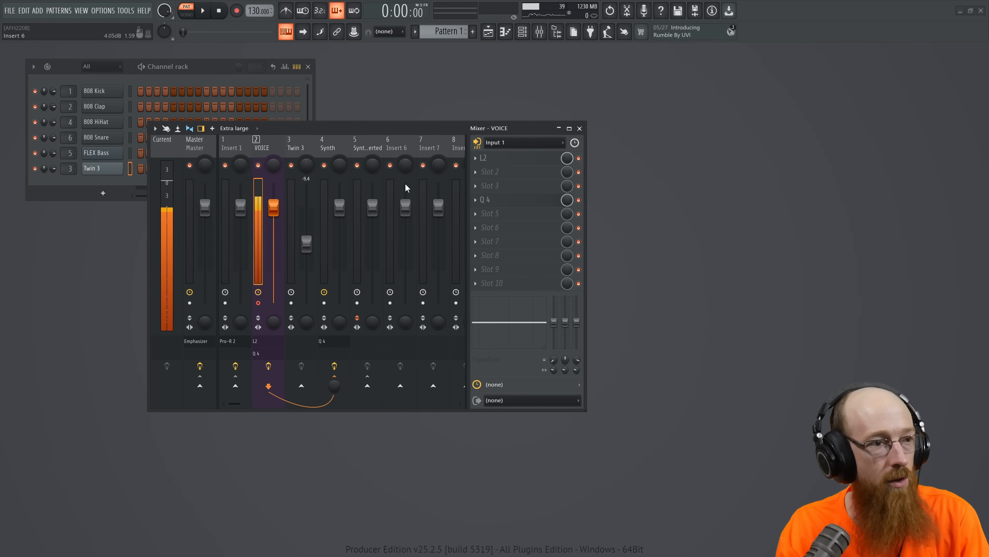
left_click(505, 205)
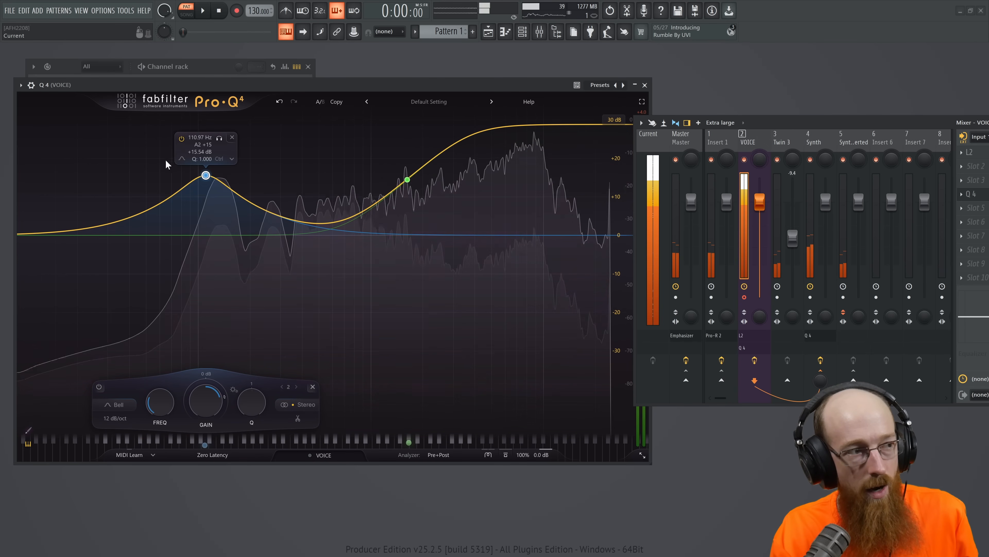
left_click_drag(206, 174, 210, 207)
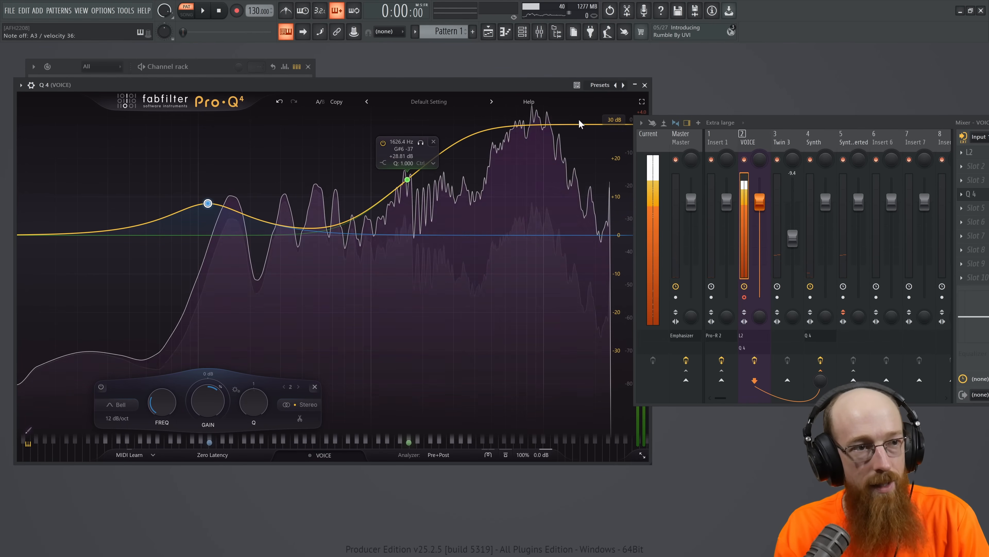
left_click(645, 85)
Step: Examine the dynamic high-shelf band in the Synth track's Q 4, and keep the mixer clear of the channel rack
left_click_drag(771, 131, 640, 126)
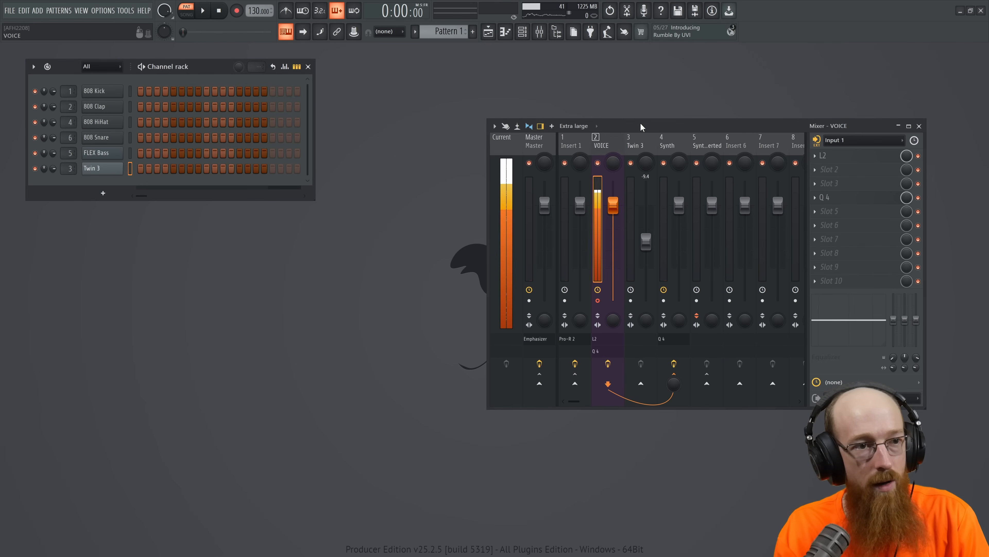
left_click(661, 145)
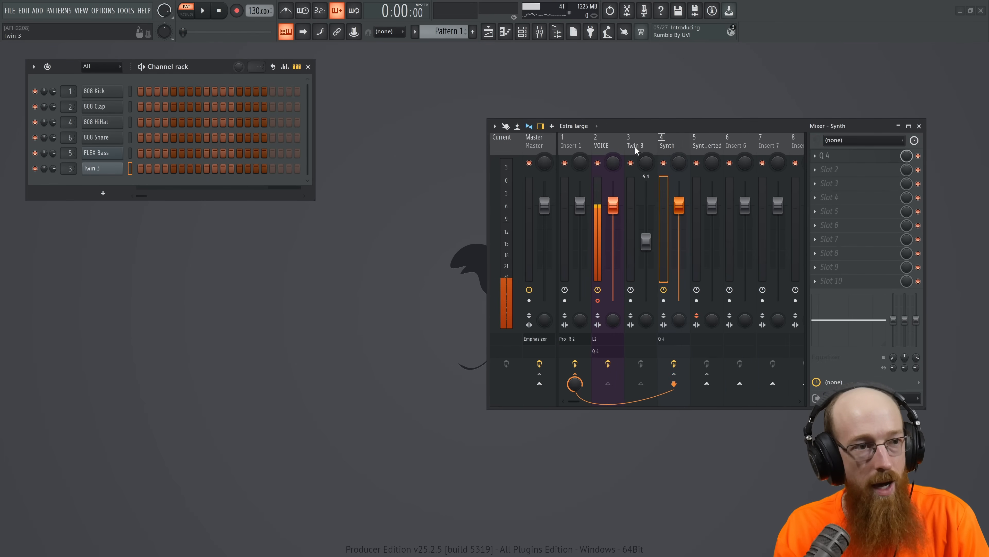
left_click(841, 157)
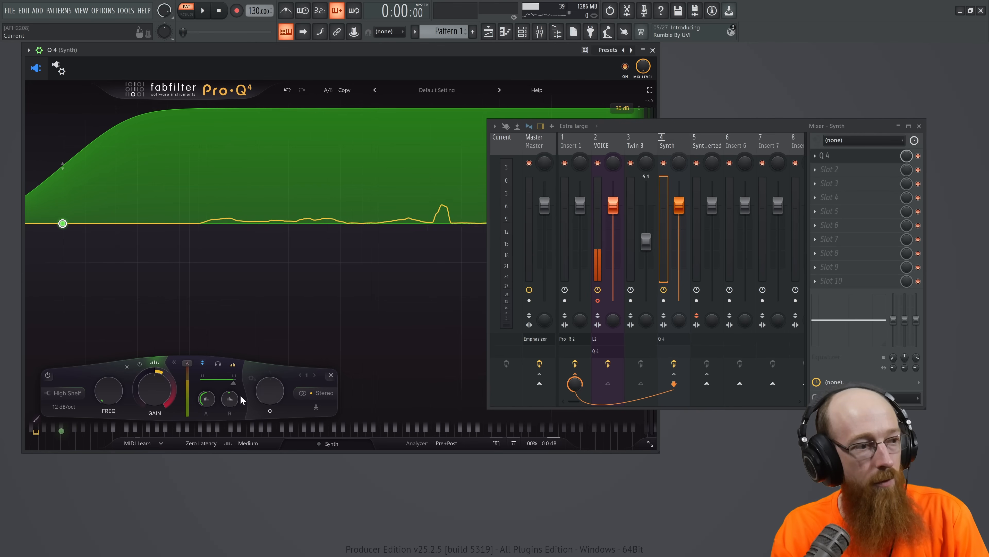
mouse_move(228, 403)
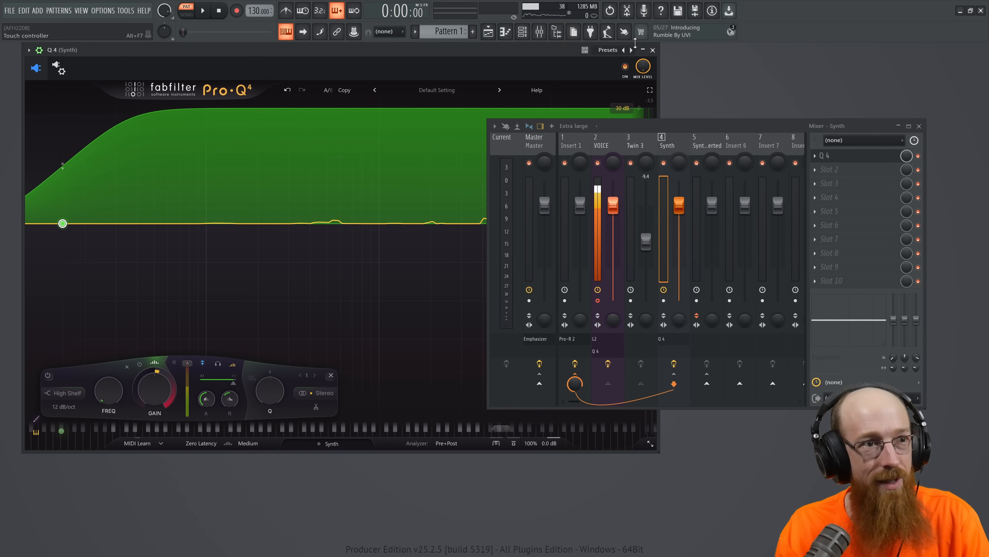
left_click(653, 50)
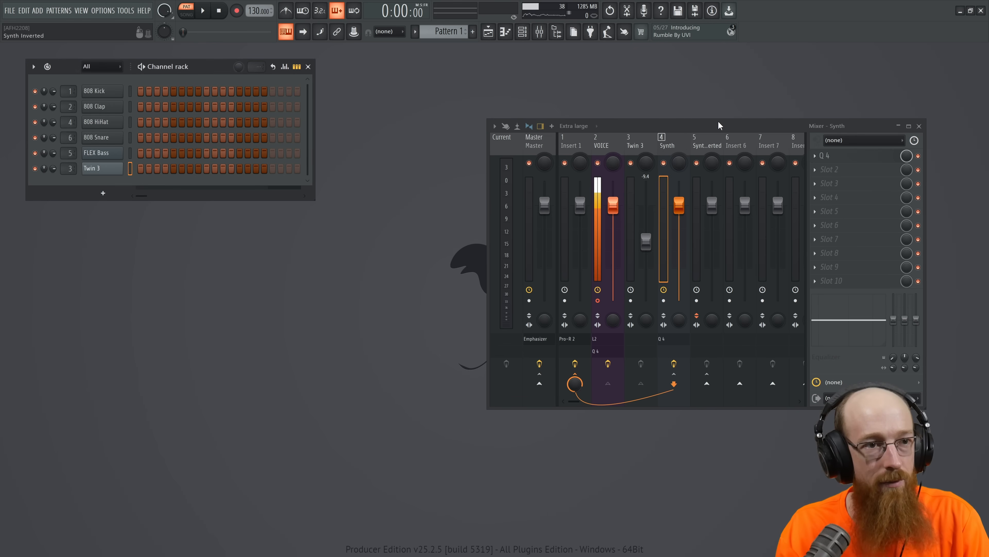
left_click_drag(720, 126, 736, 114)
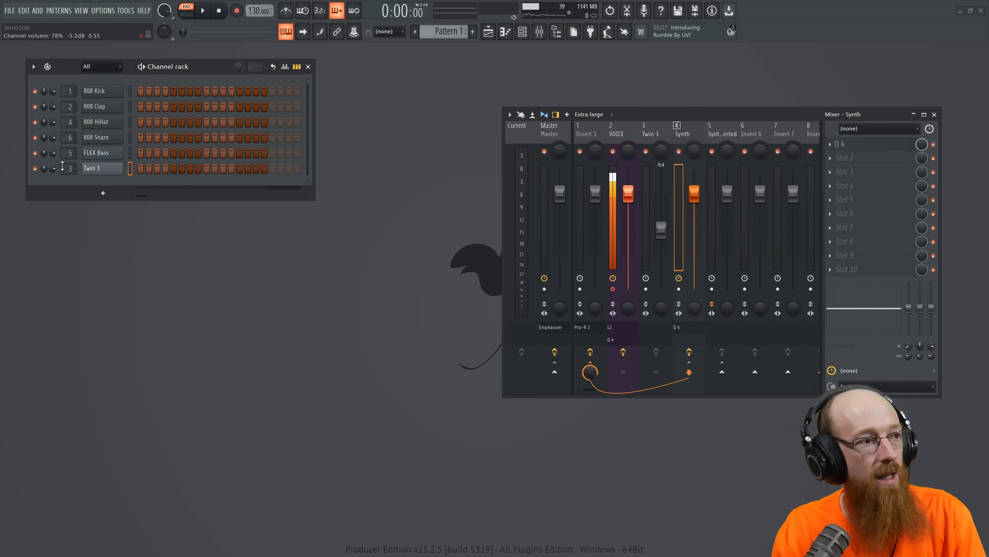
Step: Open the Twin 3 synth from the channel rack and place its window beside the mixer
left_click(101, 173)
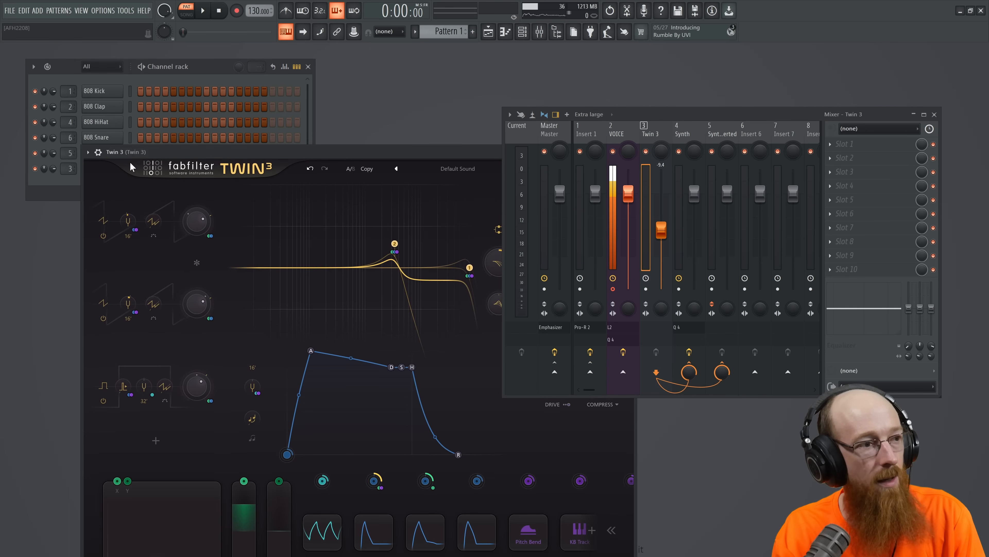
left_click_drag(382, 155, 366, 67)
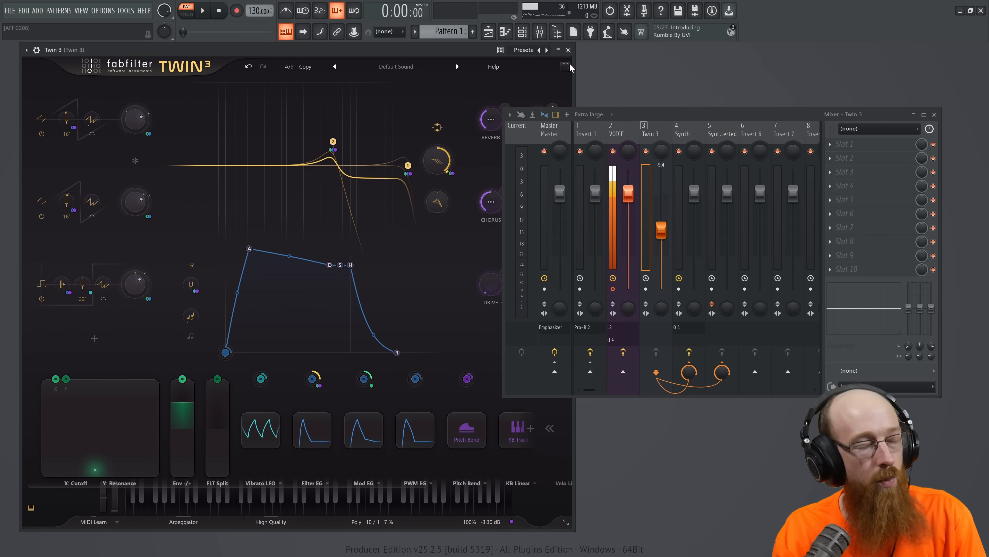
mouse_move(348, 213)
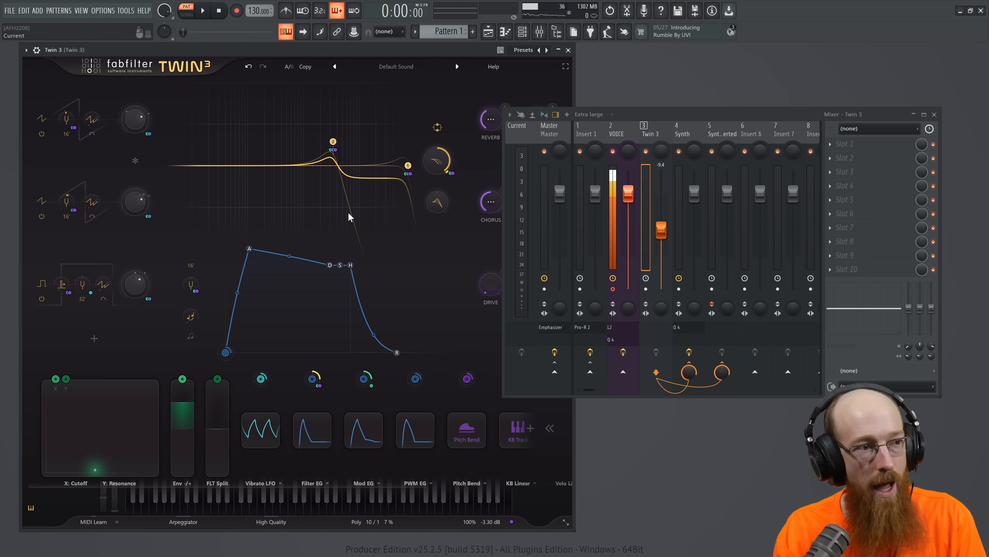
Step: Audition the Keys preset Dreams of a Piano in Twin 3, and step forward to Frantic Mallets
left_click(390, 67)
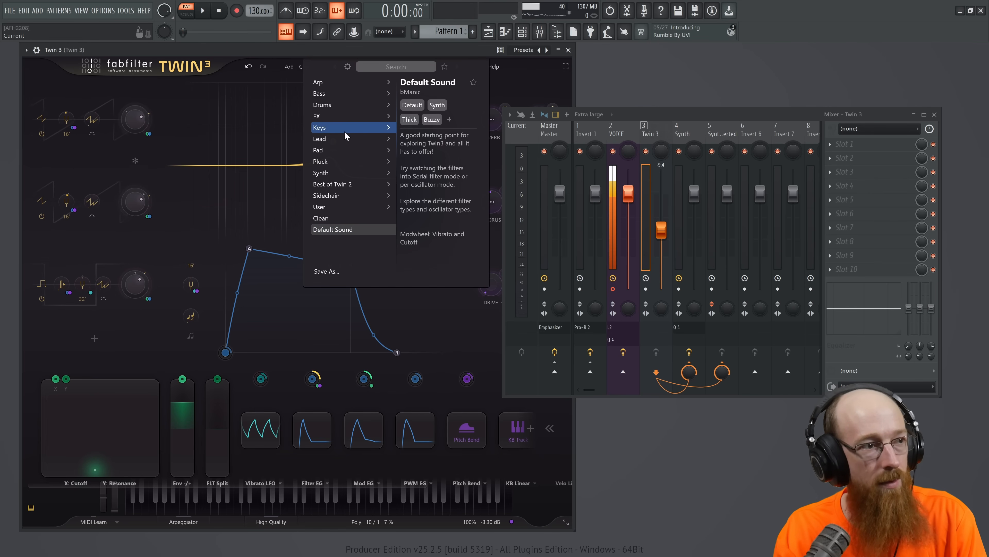
mouse_move(323, 132)
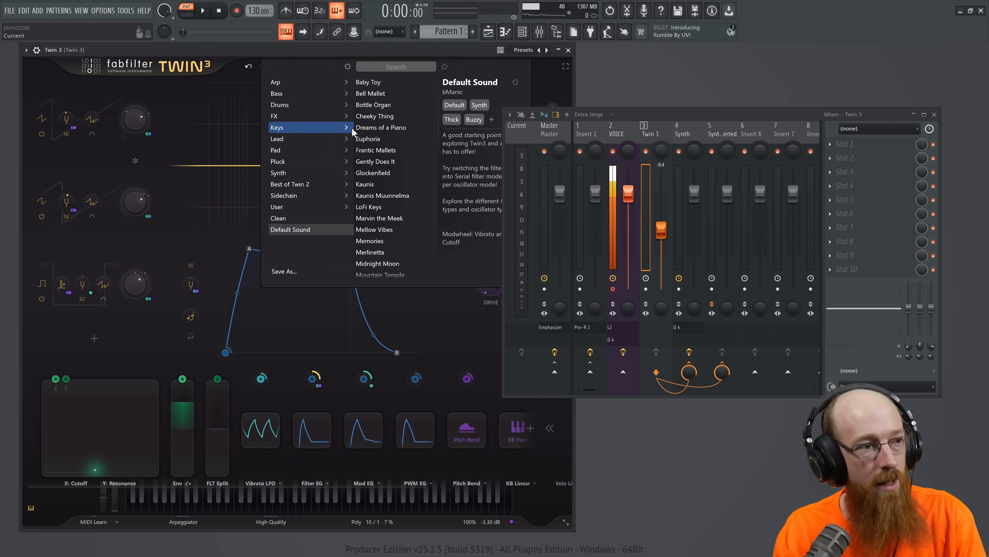
left_click(387, 128)
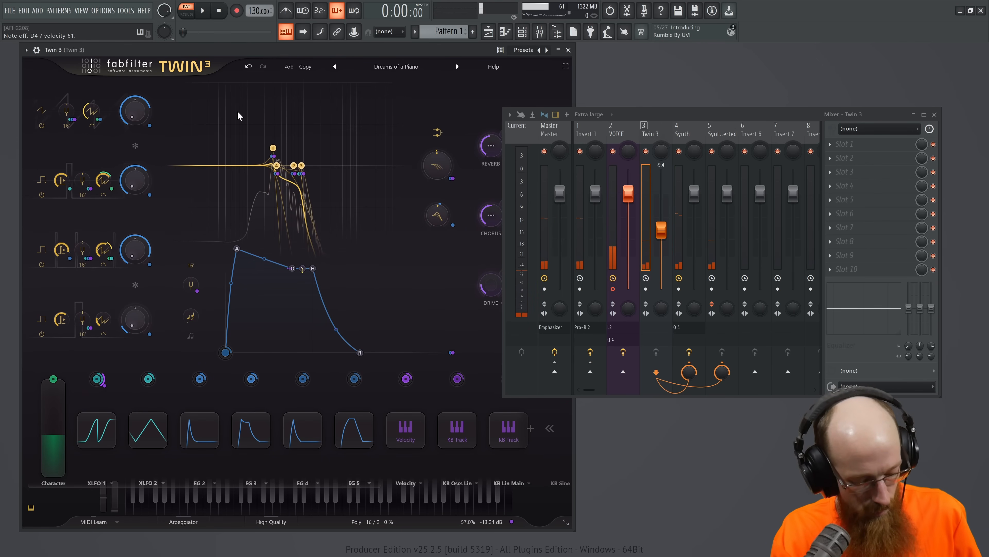
left_click(457, 66)
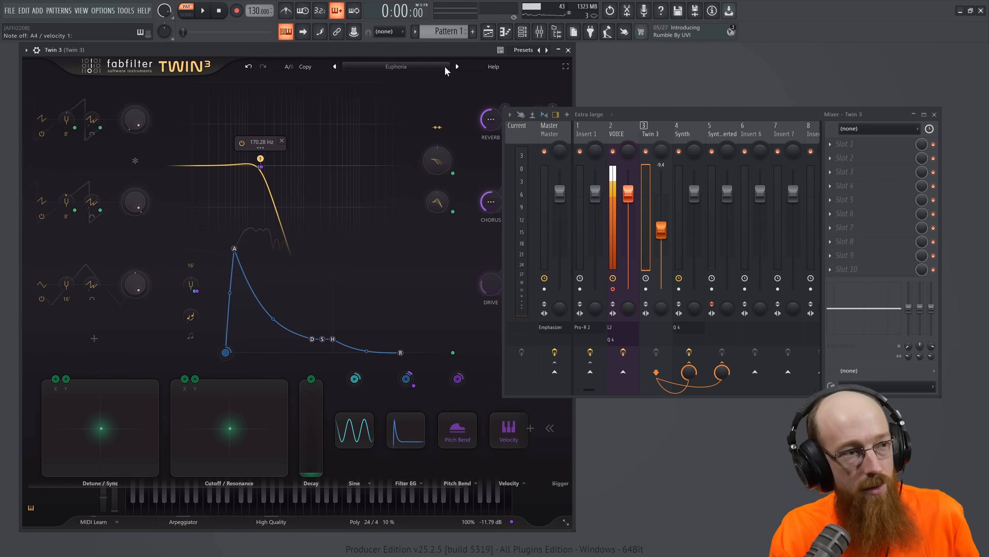
Step: Load the Pluck of Aegis preset from Twin 3's Pluck category
left_click(436, 67)
mouse_move(299, 169)
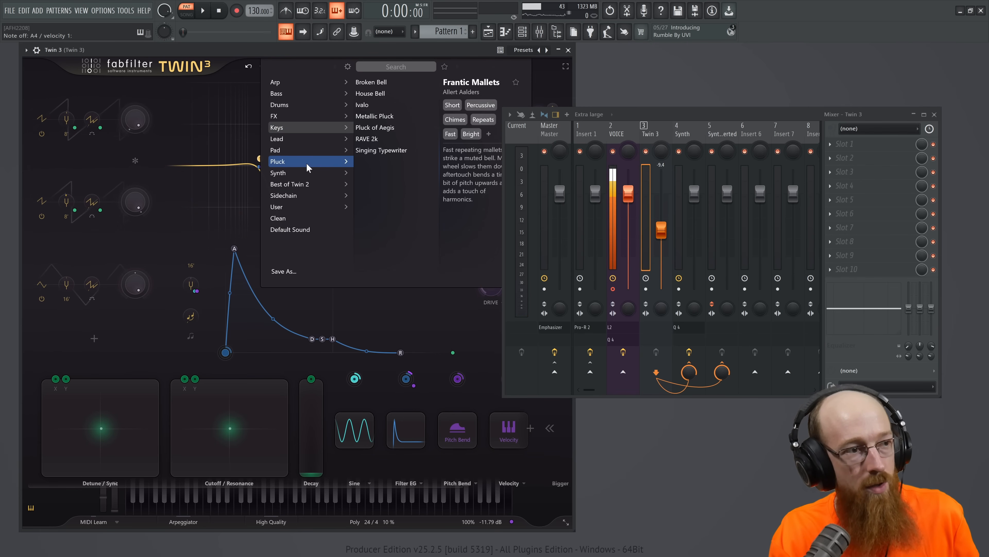
left_click(403, 127)
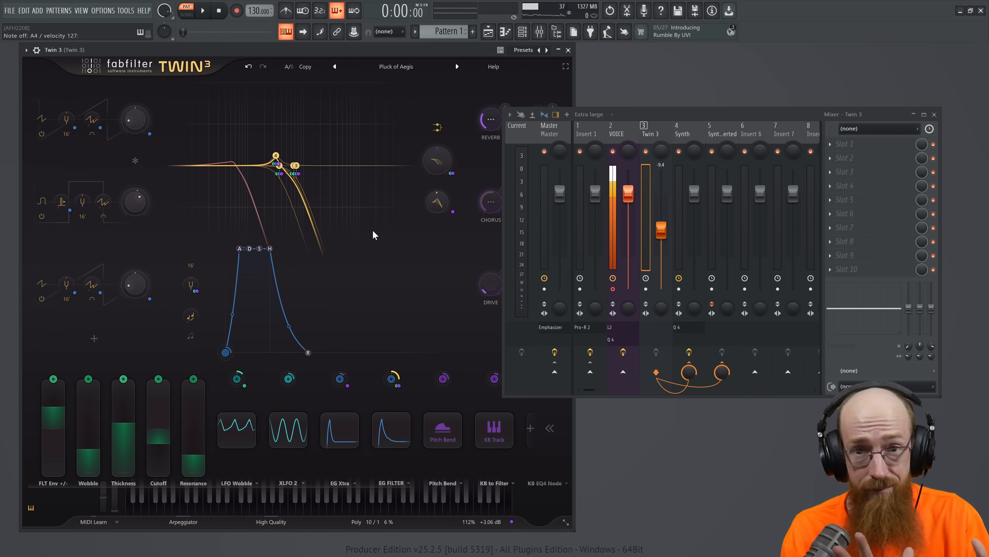
Step: Load the Default Sound preset in Twin 3
left_click(396, 72)
mouse_move(294, 123)
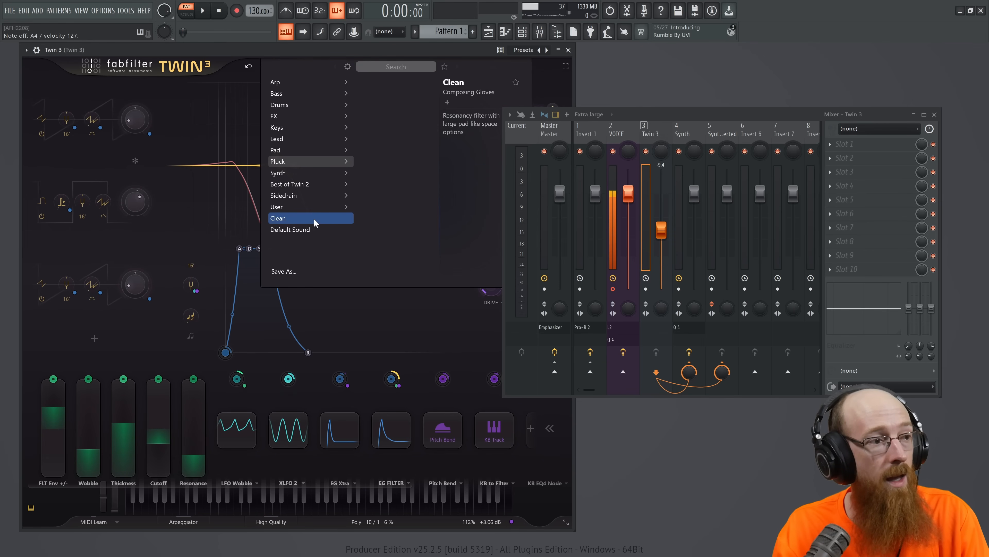
left_click(314, 229)
Step: Raise both Twin 3 filter cutoffs, with filter 1 near the upper end of the range and filter 2 at about 8.9 kHz
left_click(239, 167)
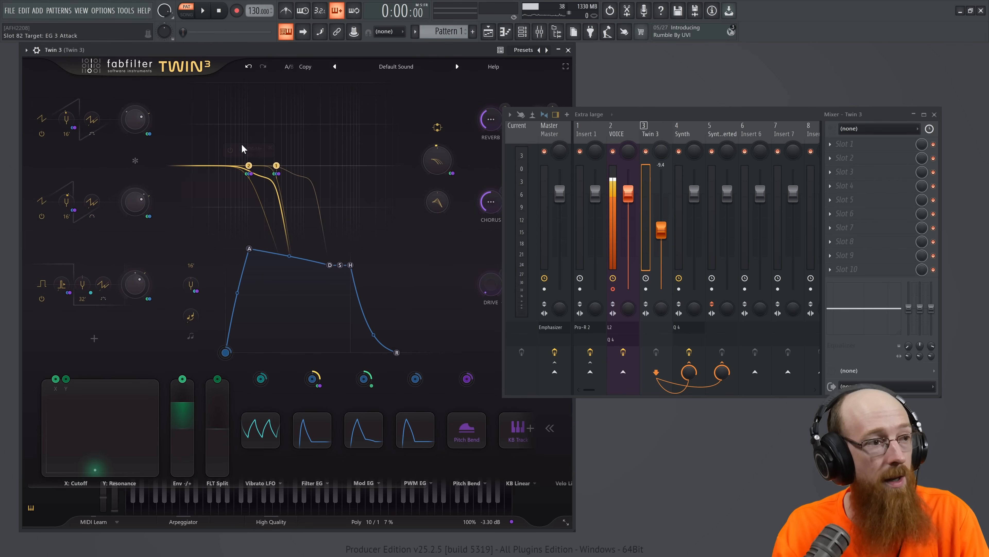
left_click(276, 166)
left_click_drag(276, 166, 408, 166)
left_click_drag(249, 167, 362, 173)
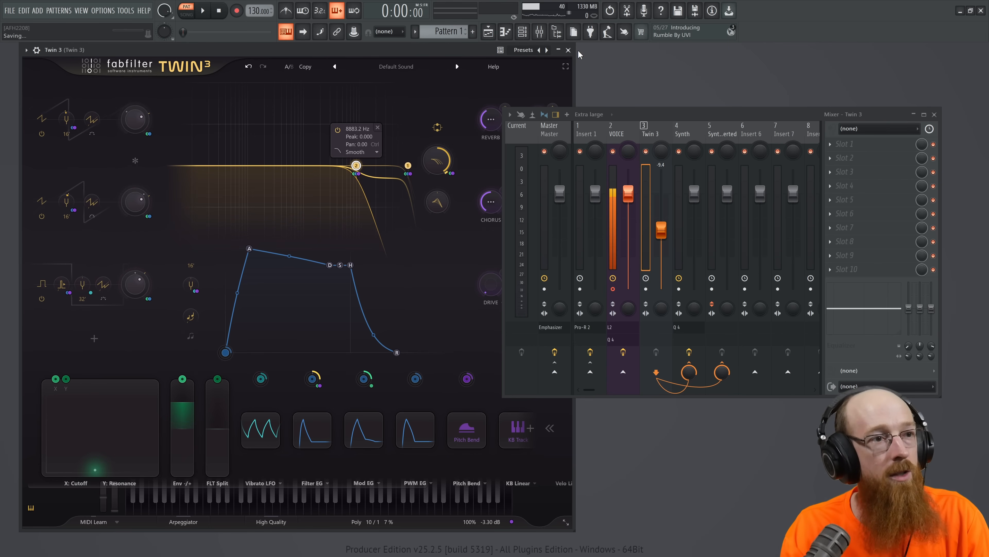
key("Escape")
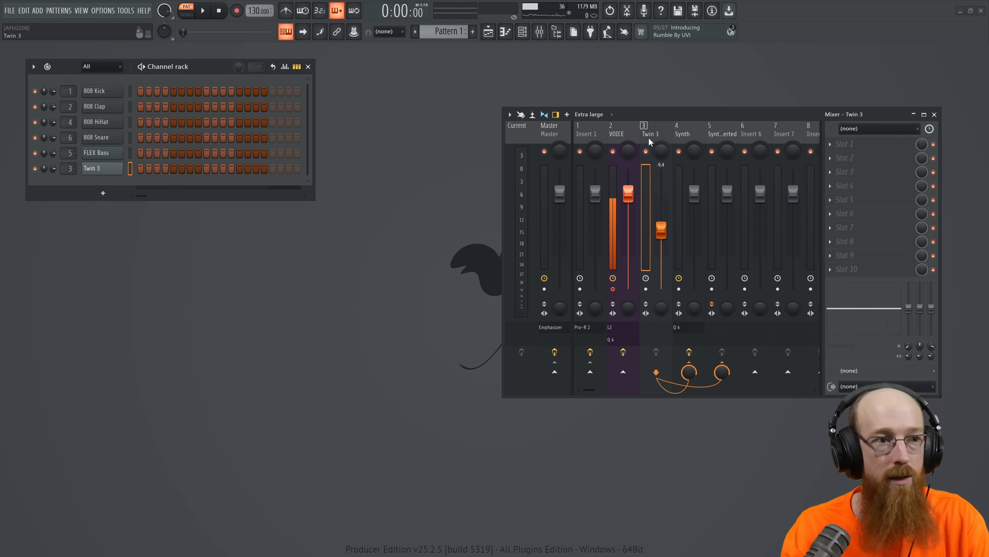
Step: Inspect the gain setting of the L2 limiter on the VOICE track
left_click(614, 132)
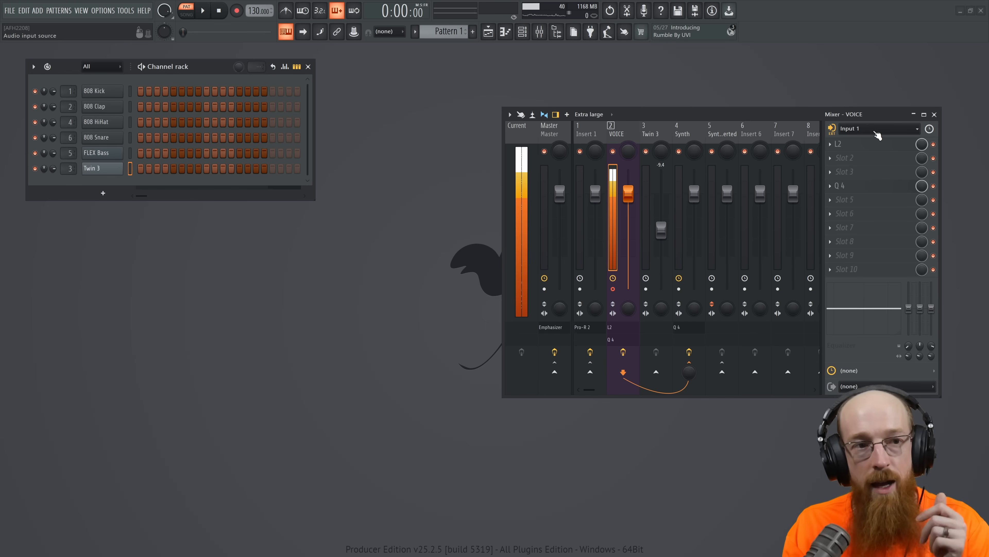
left_click(877, 145)
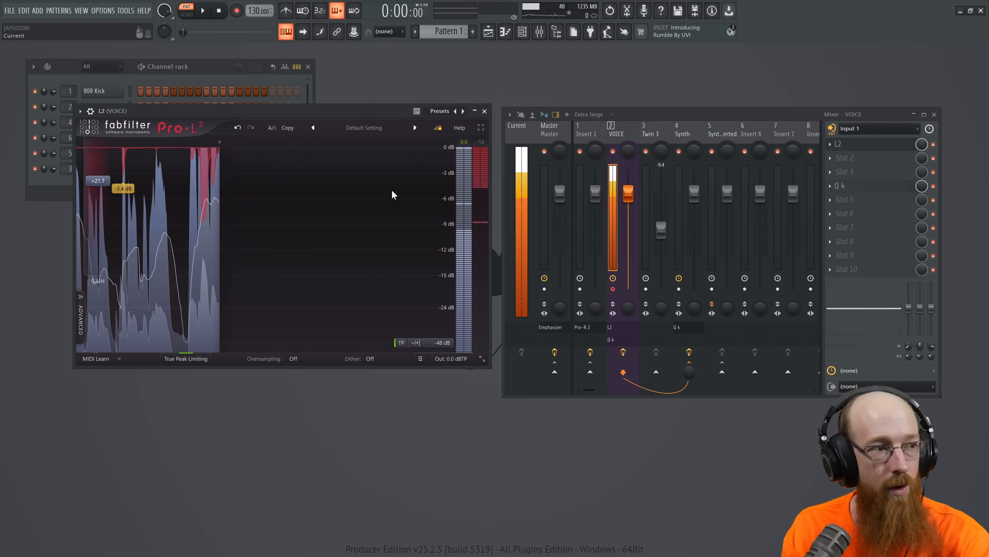
mouse_move(108, 186)
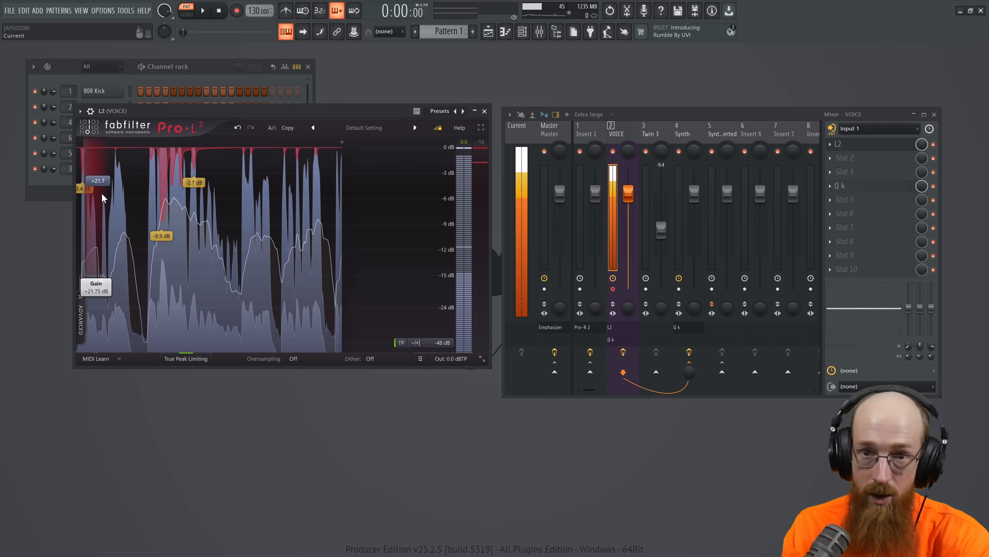
left_click(485, 111)
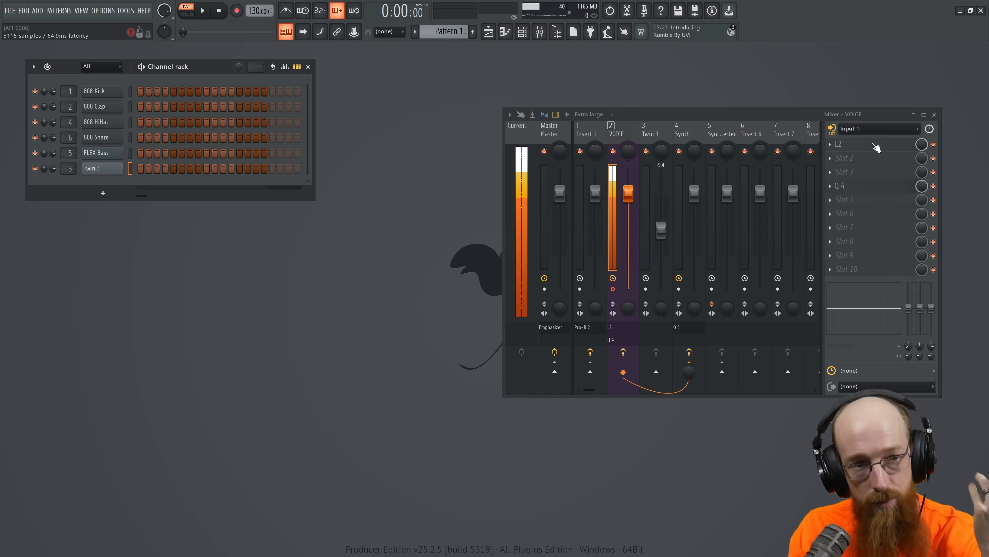
Step: Show the VOICE track's Q 4 beside the mixer and compare the routing of the Twin 3 and VOICE tracks
left_click(865, 189)
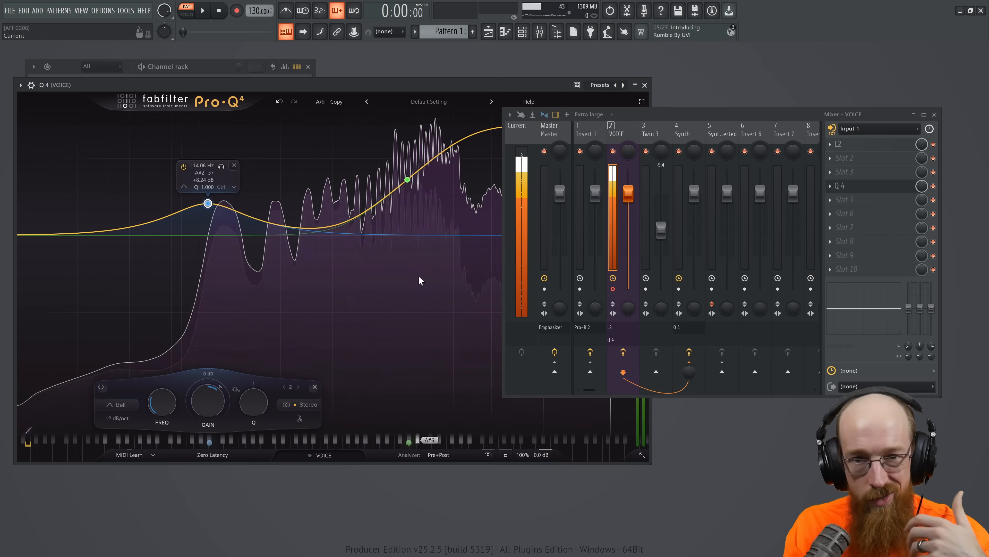
left_click_drag(693, 123, 750, 162)
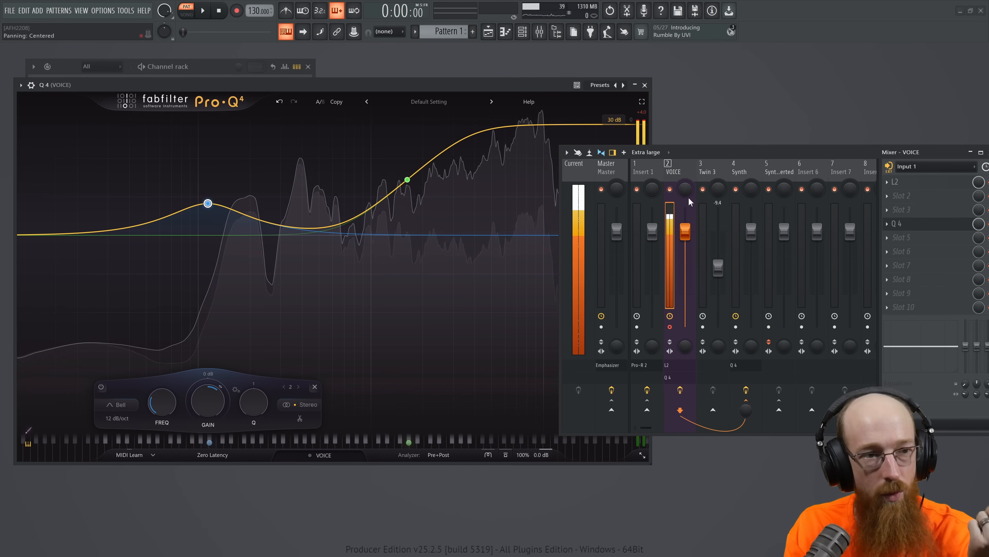
left_click(709, 172)
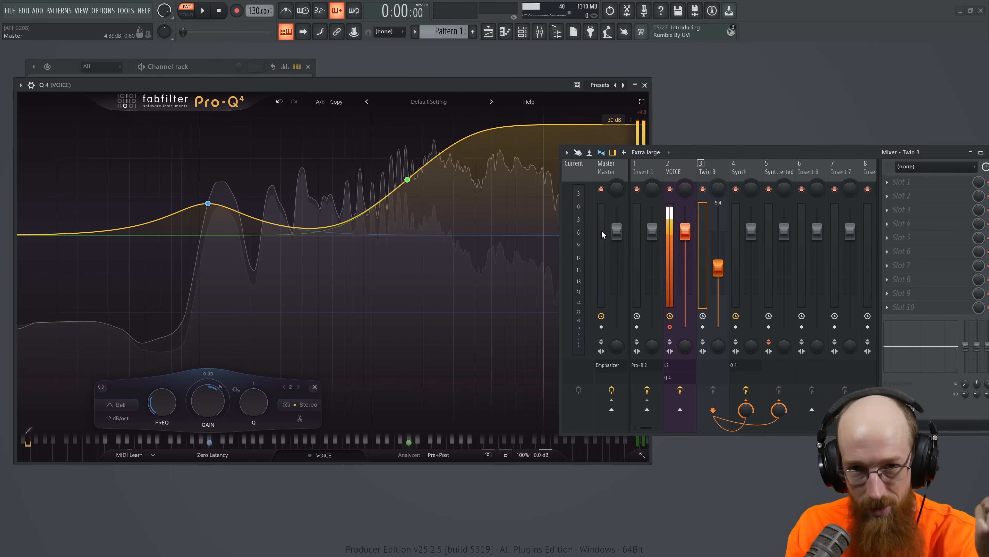
left_click(670, 178)
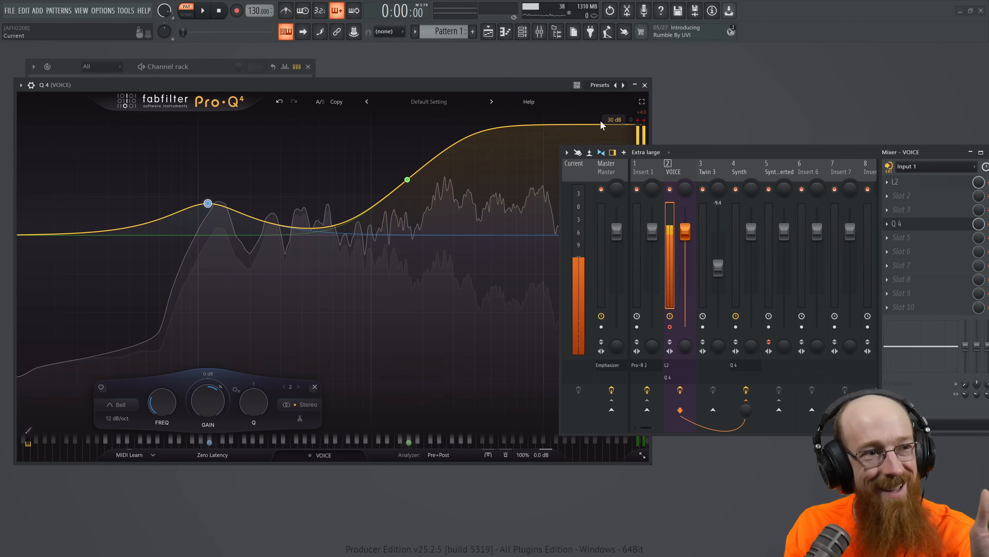
Step: Close the VOICE track's Q 4 and colour the Twin 3 mixer track red
left_click(645, 85)
left_click_drag(723, 146, 641, 114)
left_click(625, 144)
double_click(631, 143)
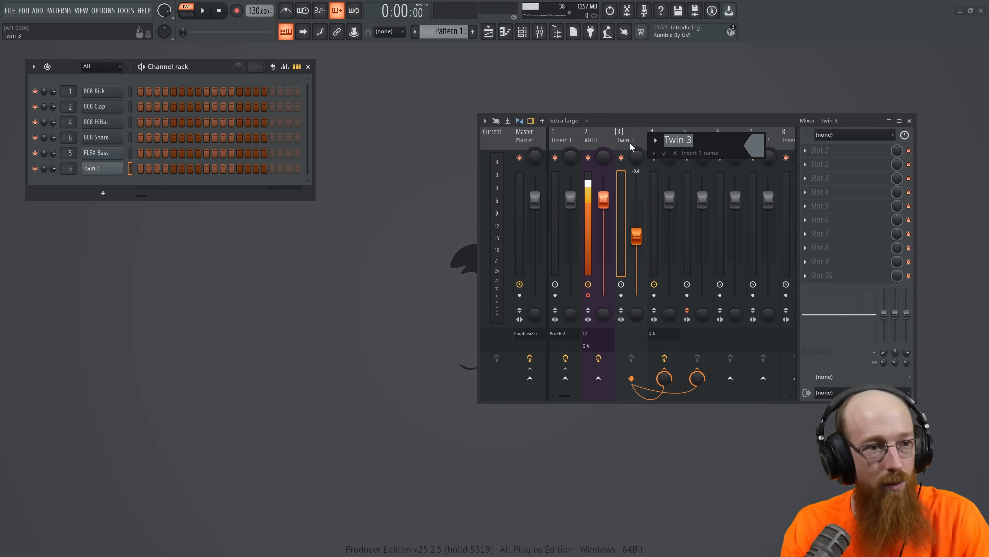
left_click(758, 150)
left_click(790, 181)
left_click(926, 396)
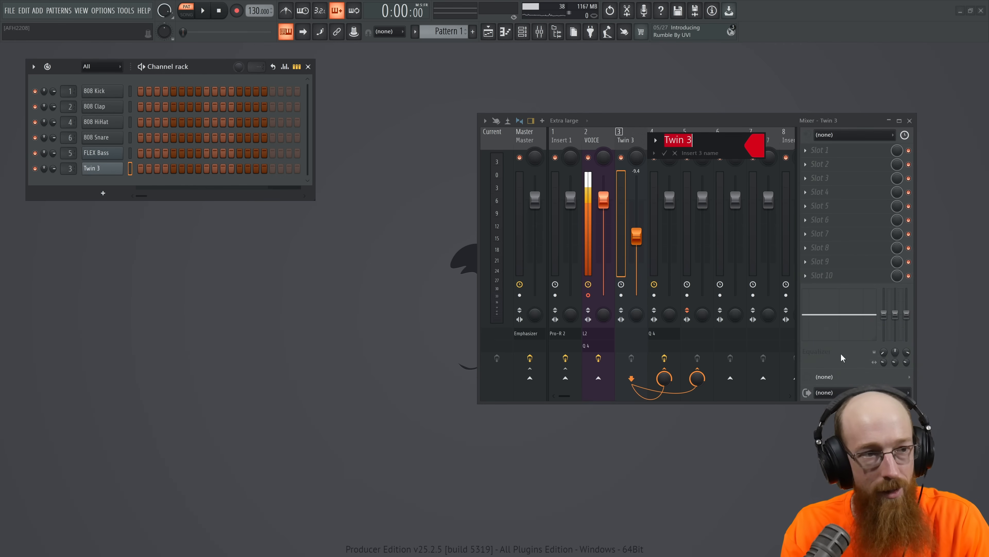
key("Return")
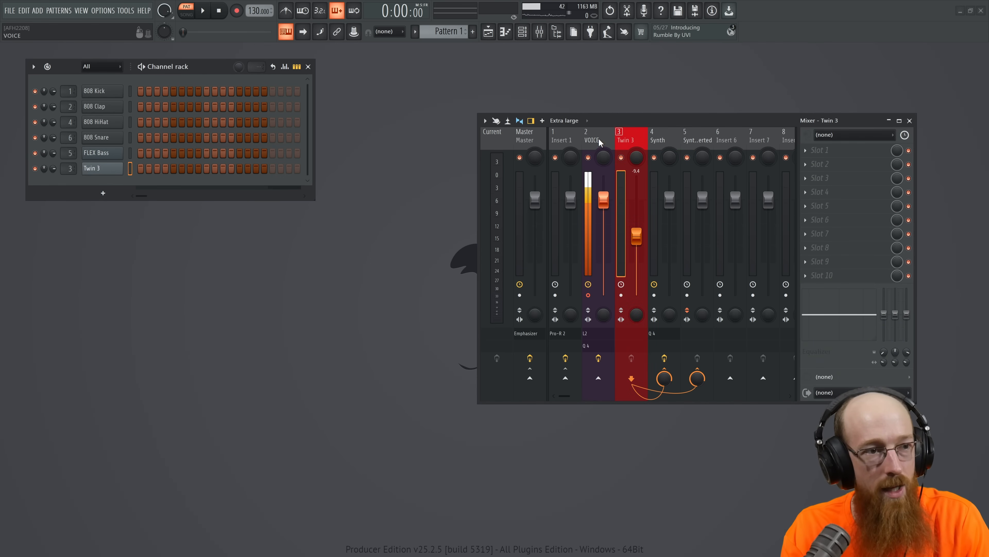
Step: Colour the VOICE mixer track purple
left_click(599, 143)
double_click(601, 142)
left_click(727, 149)
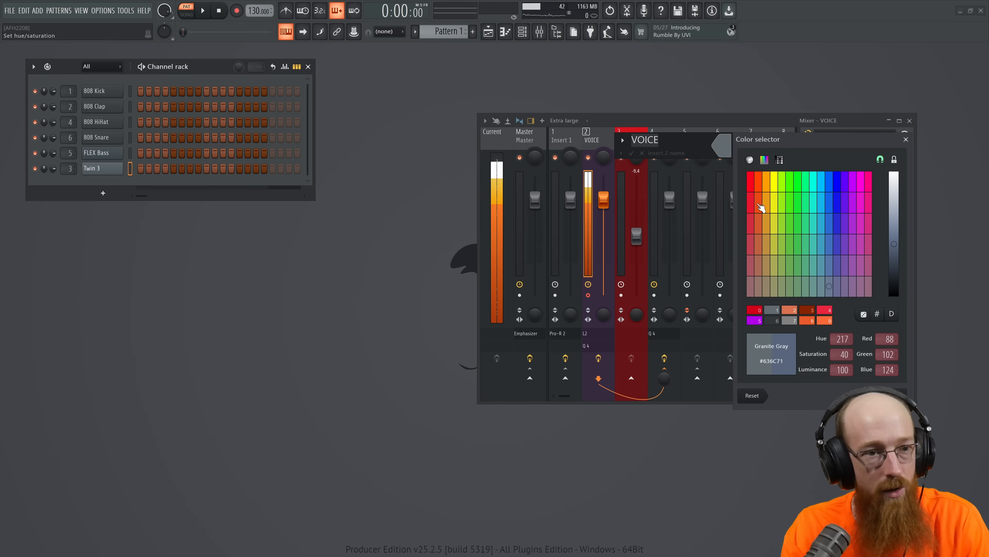
left_click(757, 320)
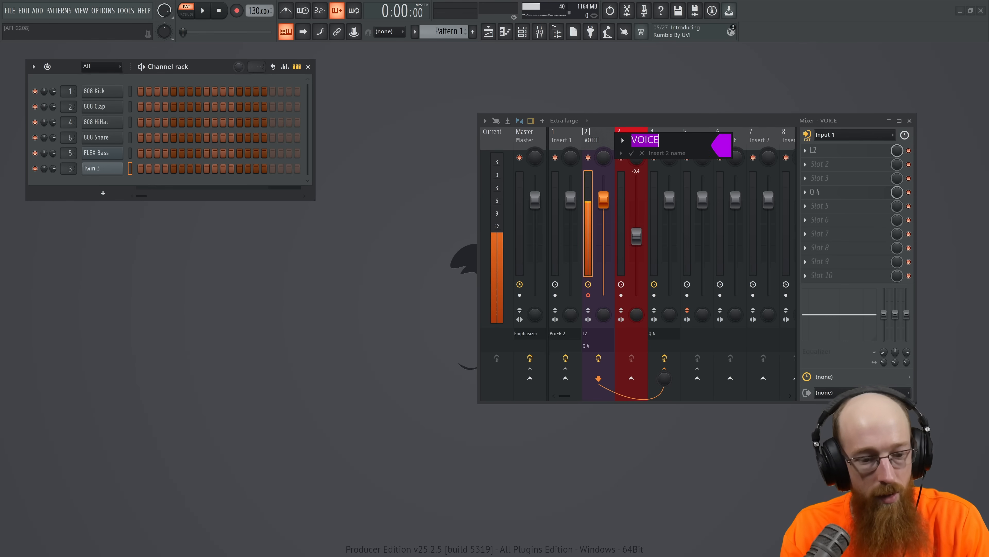
key("Return")
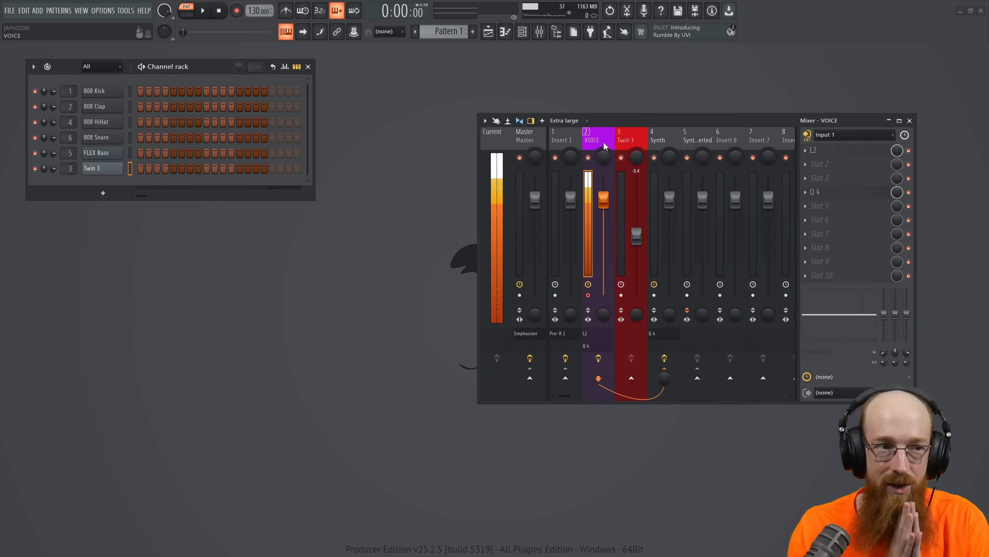
Step: Compare the mixer routing of the Twin 3, VOICE and Synth tracks
left_click(633, 143)
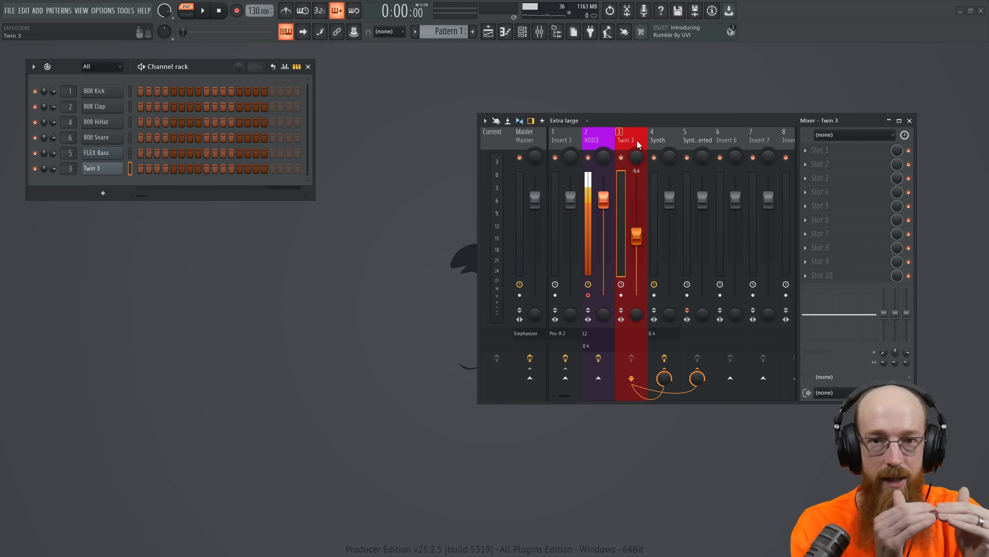
left_click(594, 142)
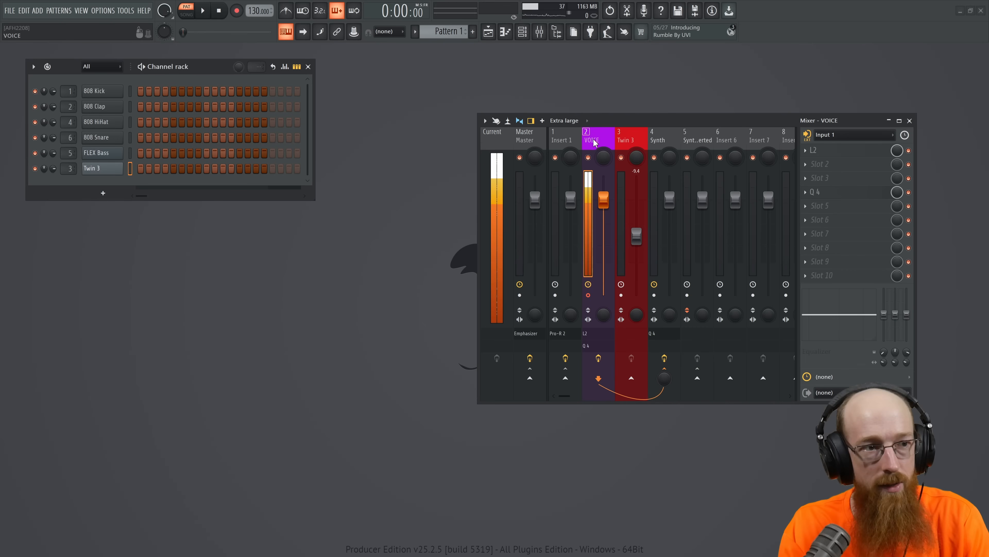
left_click(632, 140)
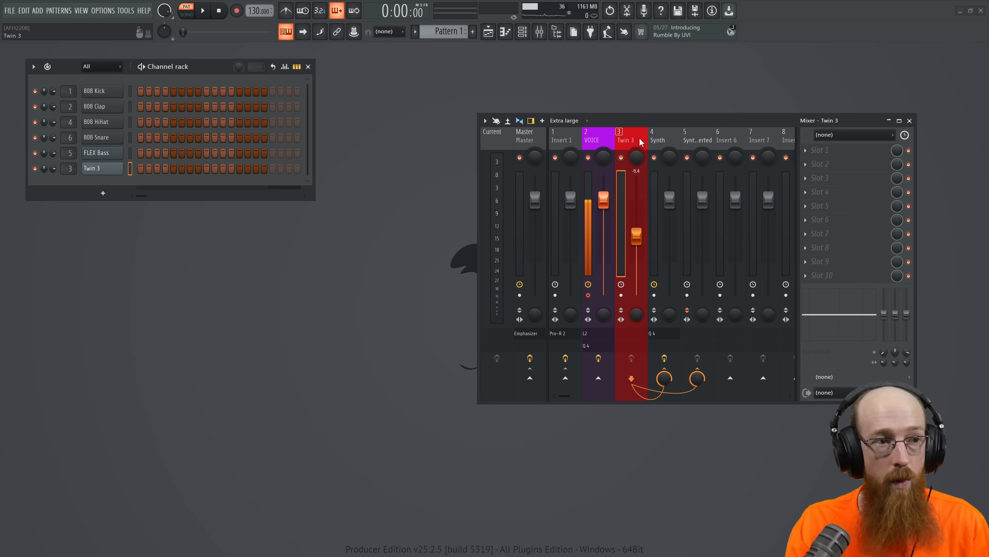
left_click(664, 140)
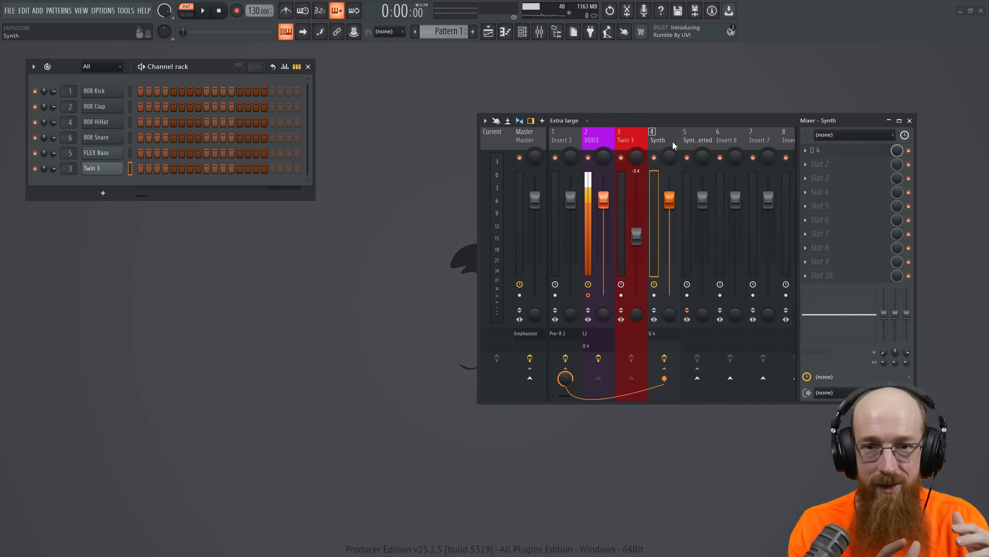
Step: Rename mixer insert 6 as Experiment
right_click(679, 137)
left_click(541, 112)
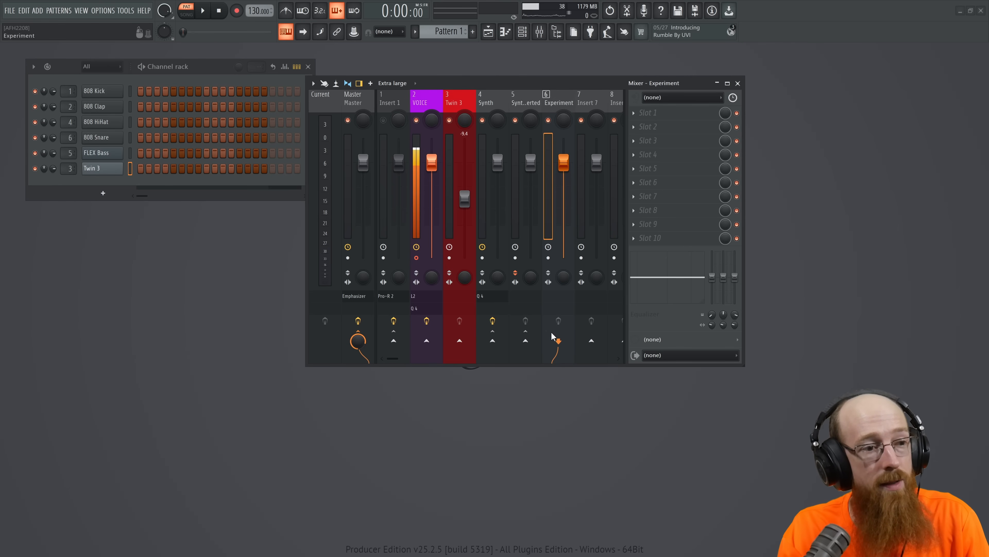
Step: Sidechain the VOICE track to the Experiment track and route Twin 3 into it
left_click(426, 102)
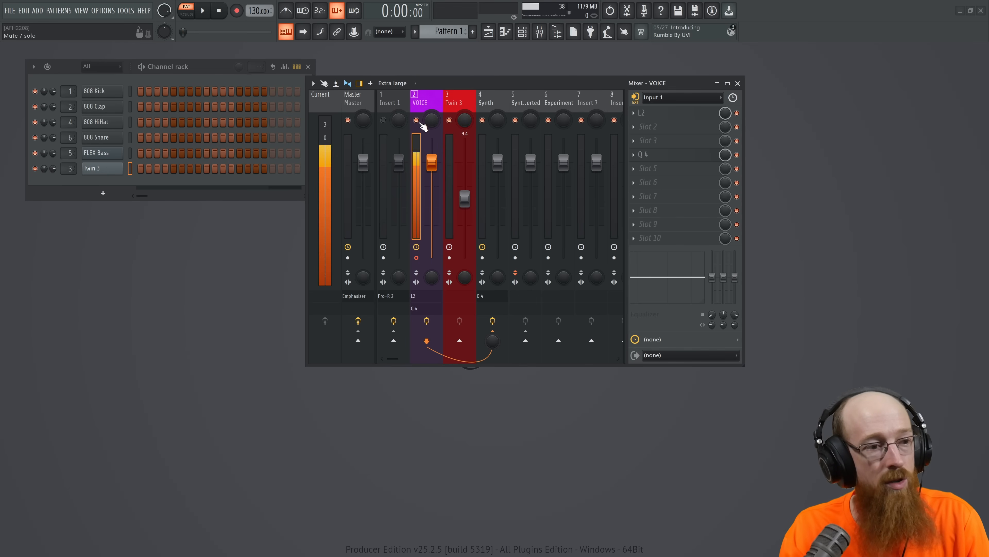
left_click(559, 341)
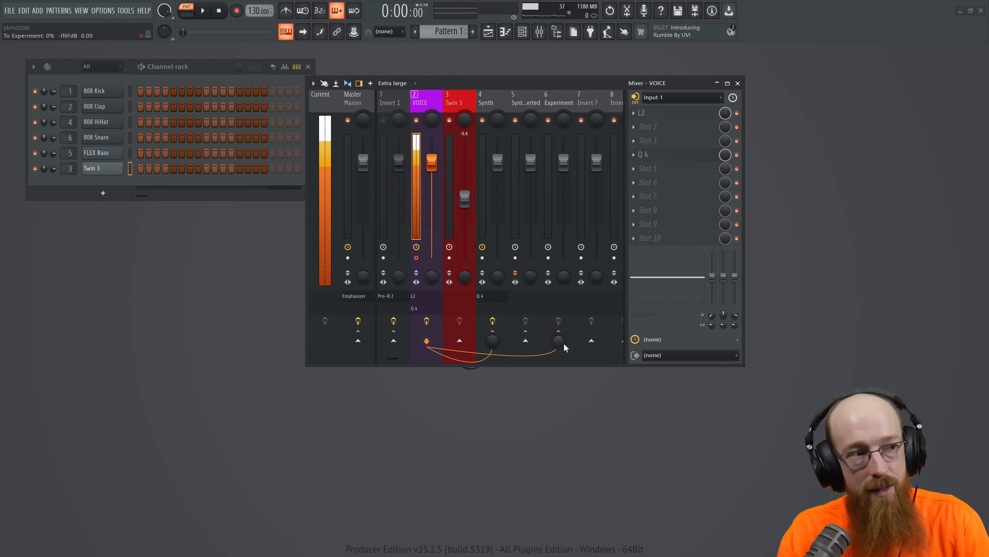
left_click(449, 114)
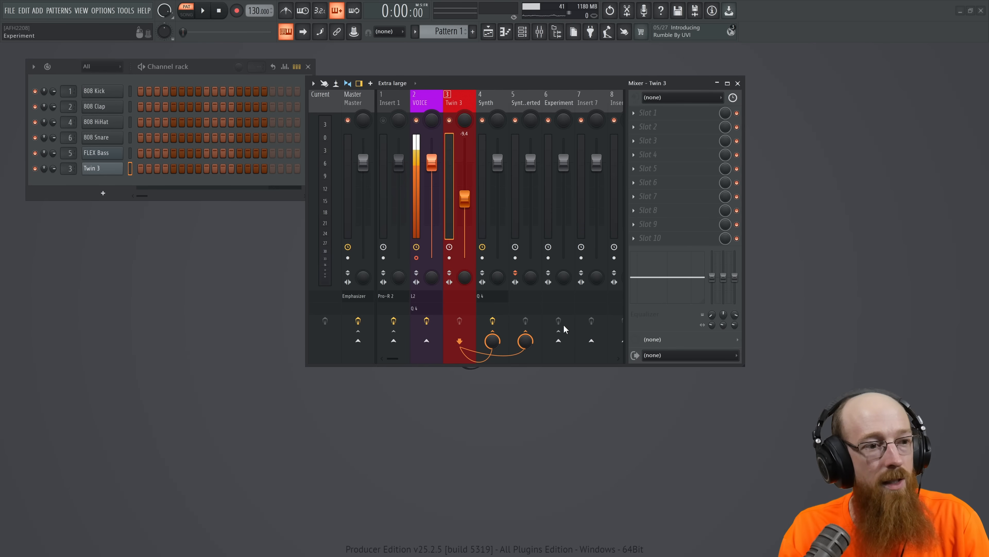
left_click(559, 340)
Step: Colour the Experiment mixer track blue
double_click(559, 103)
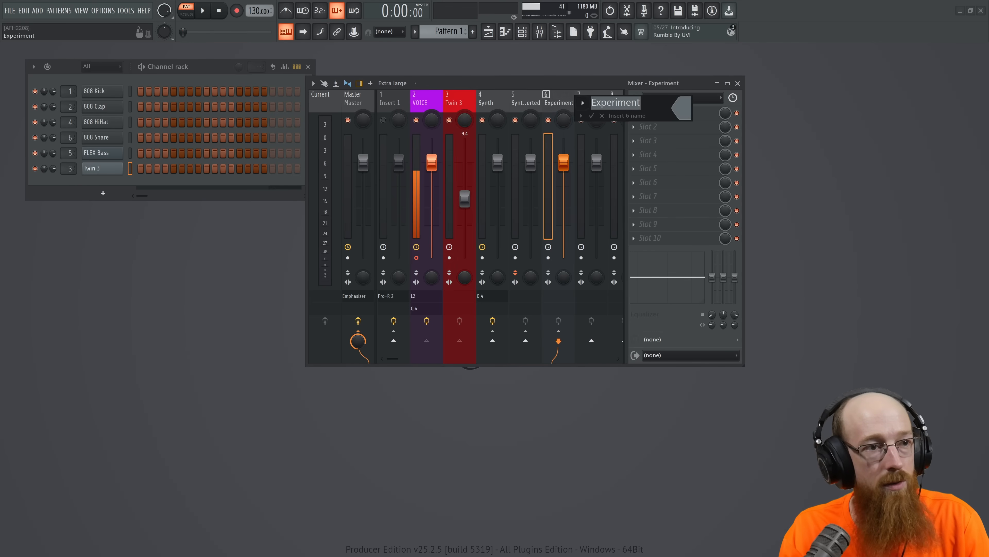
left_click(682, 108)
left_click(793, 145)
left_click(862, 365)
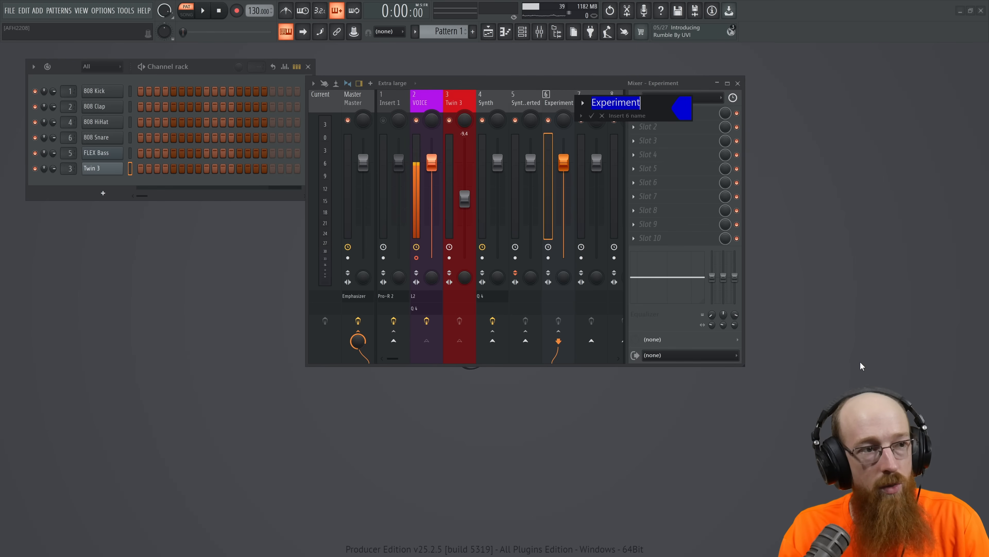
key("Return")
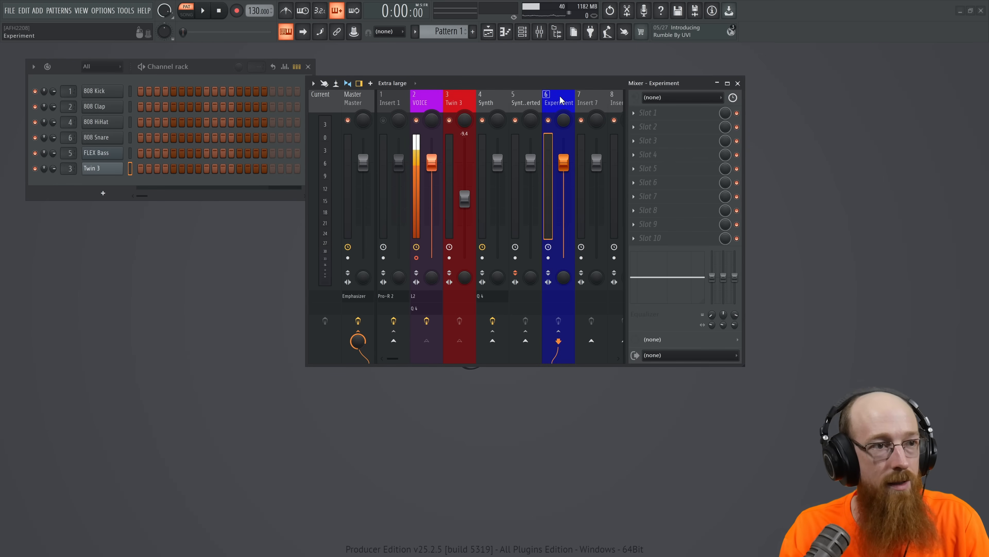
Step: Load Q 4 into the first effect slot of the Experiment track
left_click(681, 117)
type("q")
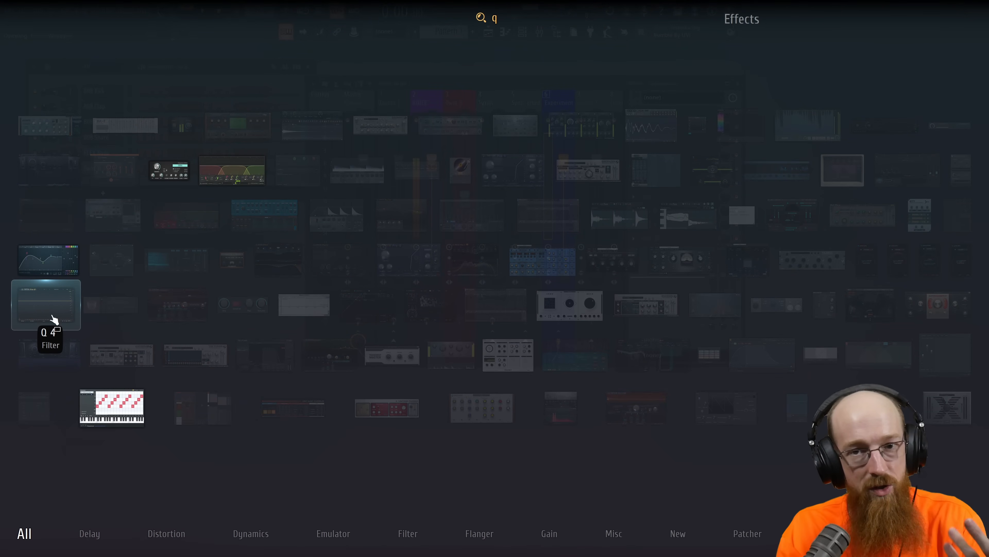
left_click(54, 318)
left_click_drag(516, 81, 483, 115)
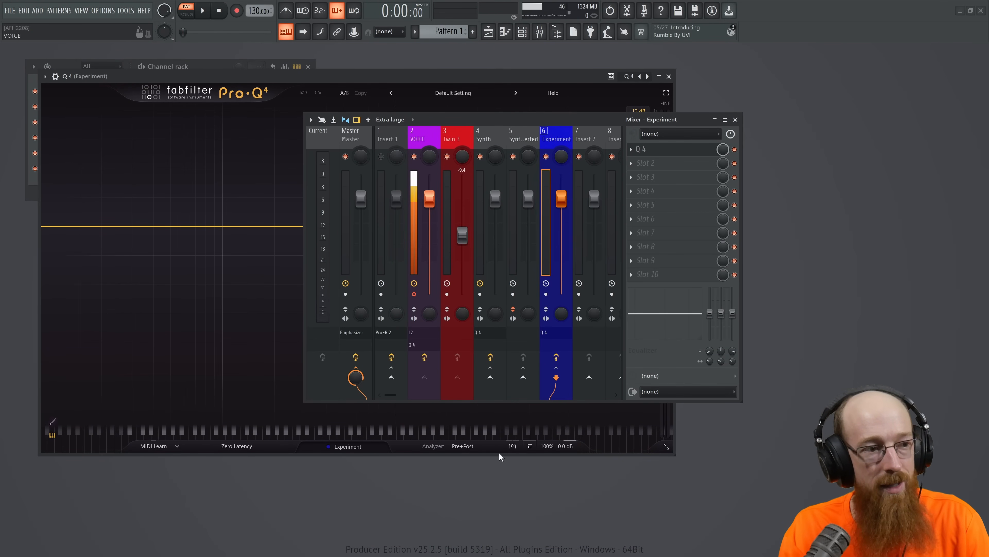
Step: Clear the mixer away from Experiment's Q 4 and add a high shelf at 10 Hz with -30 dB gain
left_click_drag(501, 123, 597, 121)
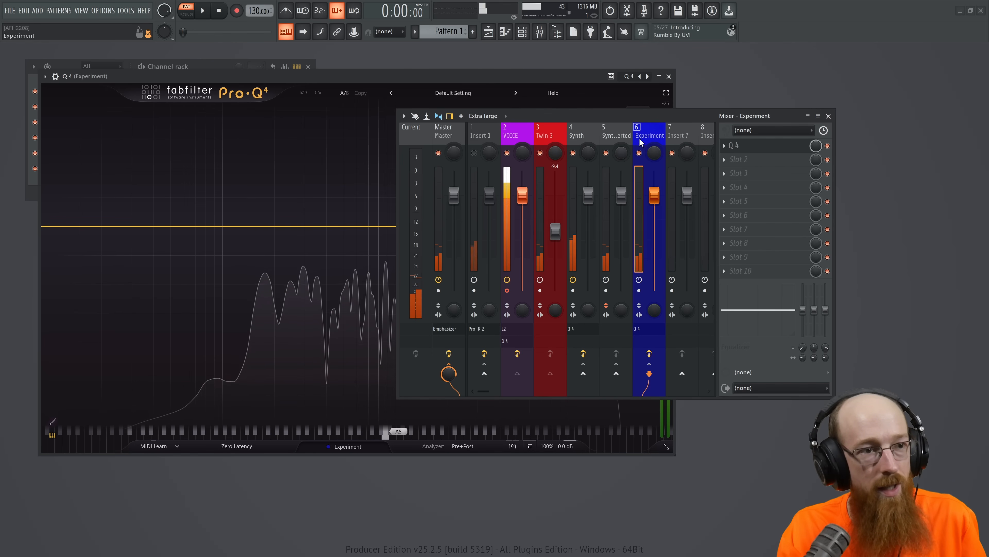
left_click_drag(636, 117, 988, 53)
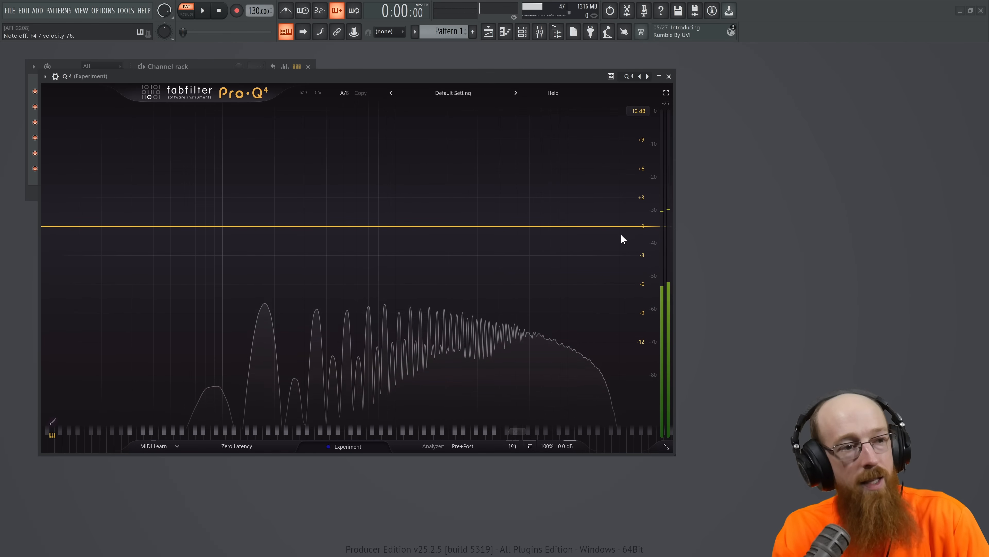
left_click_drag(610, 226, 53, 510)
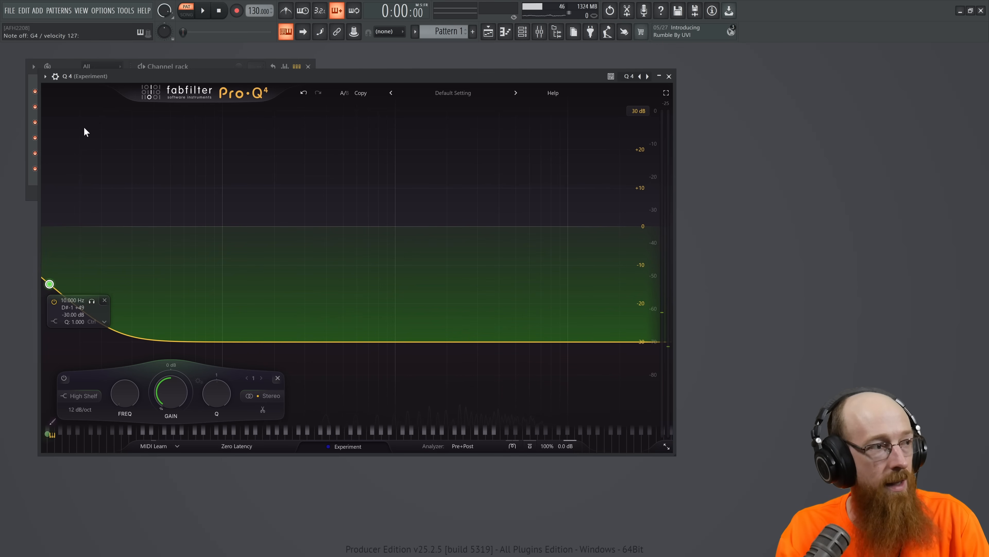
Step: Set the Stereo Side Chain input of Experiment's Q 4 to 1 and return to the EQ display
left_click(57, 78)
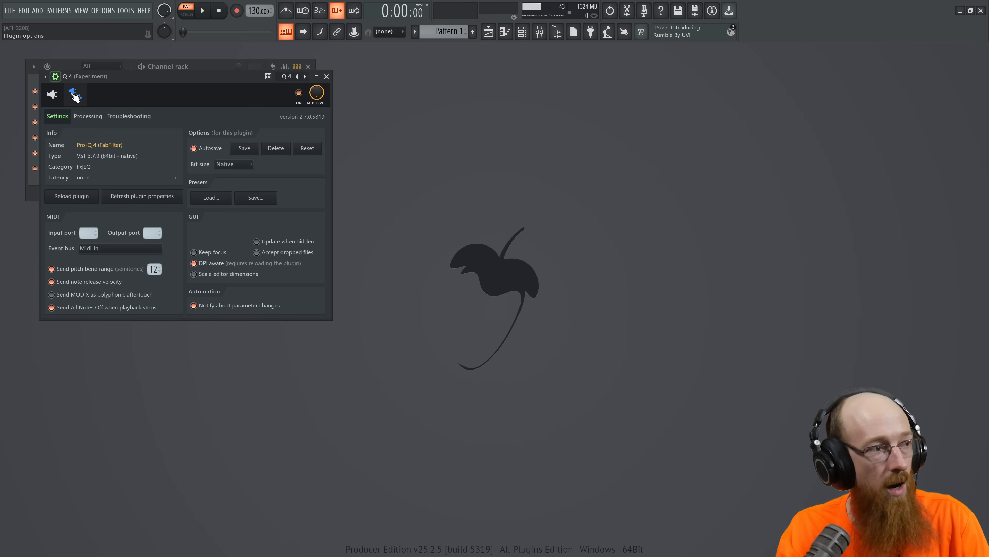
left_click(84, 117)
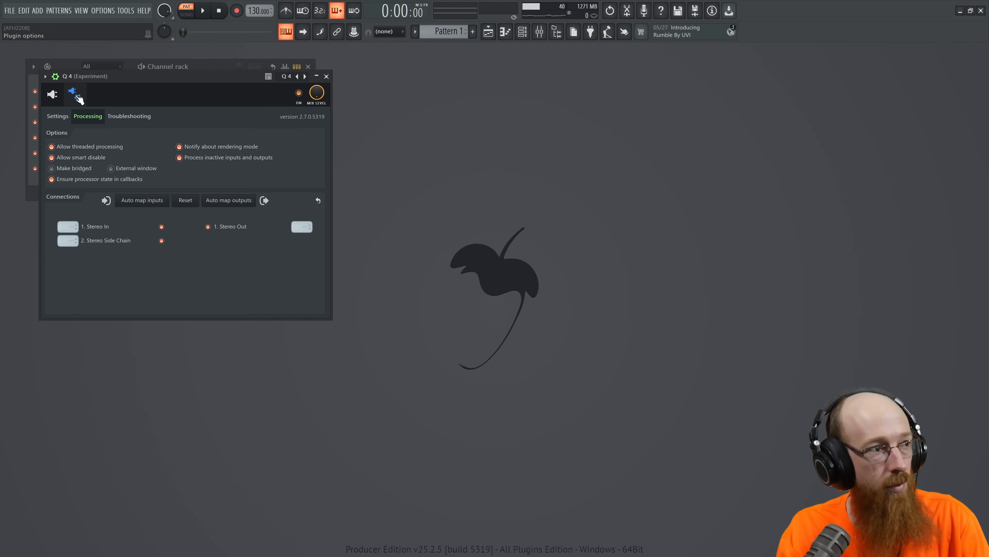
right_click(67, 241)
left_click(93, 257)
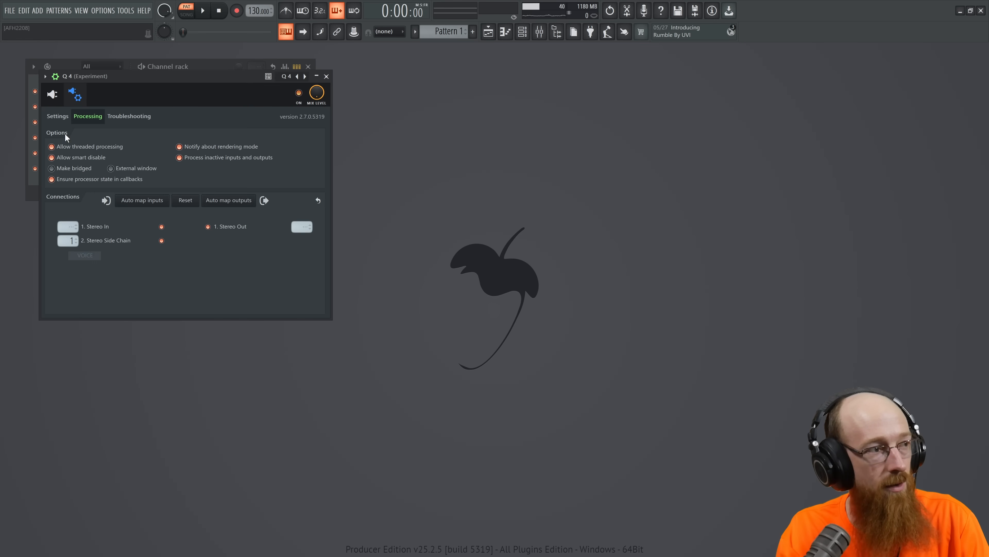
left_click(52, 94)
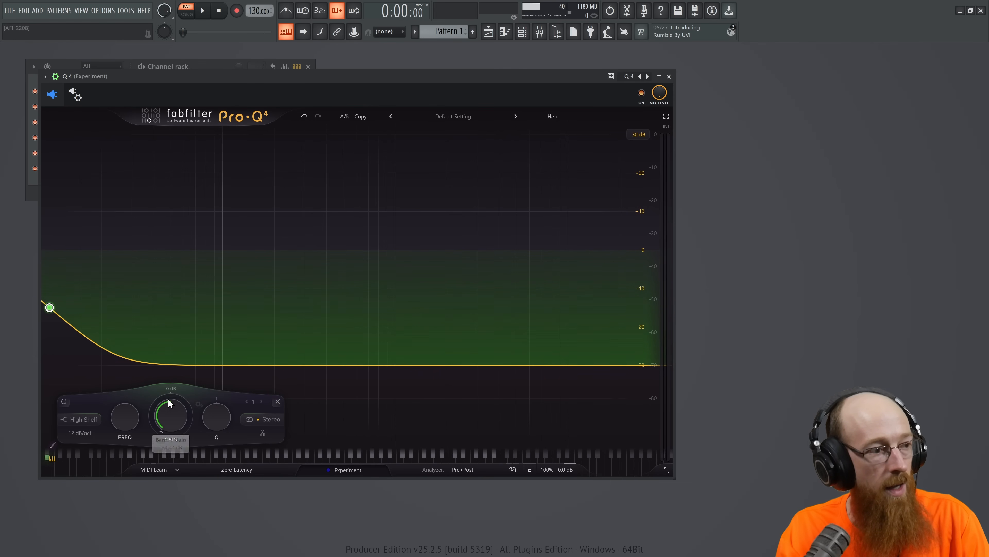
Step: Give the high shelf a +30 dB dynamic range, enable spectral dynamics and trigger it from the external side chain
left_click_drag(168, 399, 214, 206)
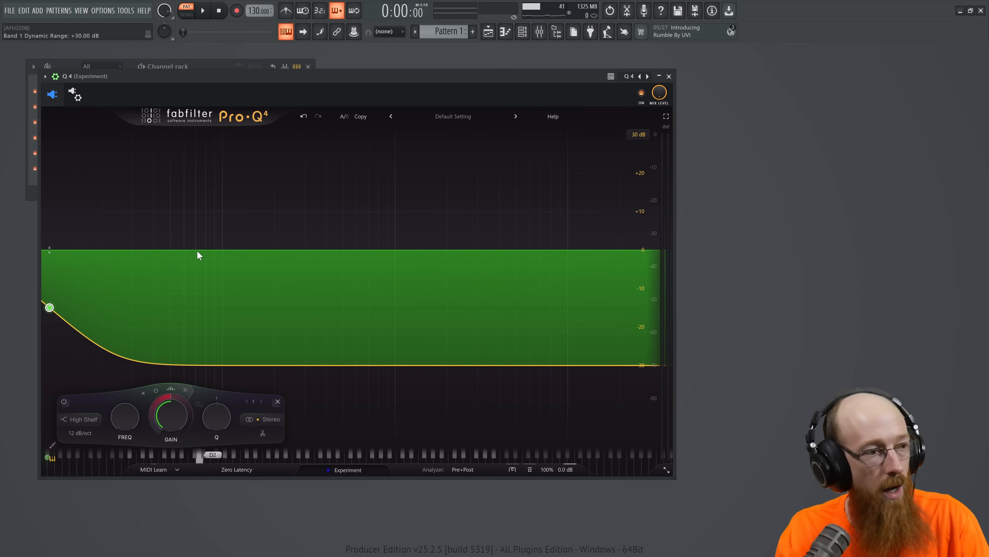
left_click(170, 389)
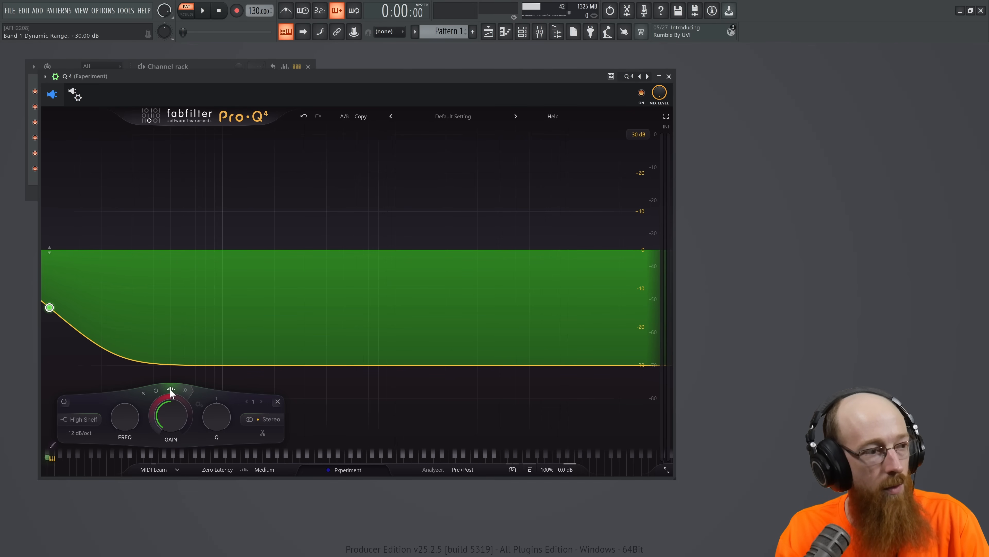
left_click(187, 390)
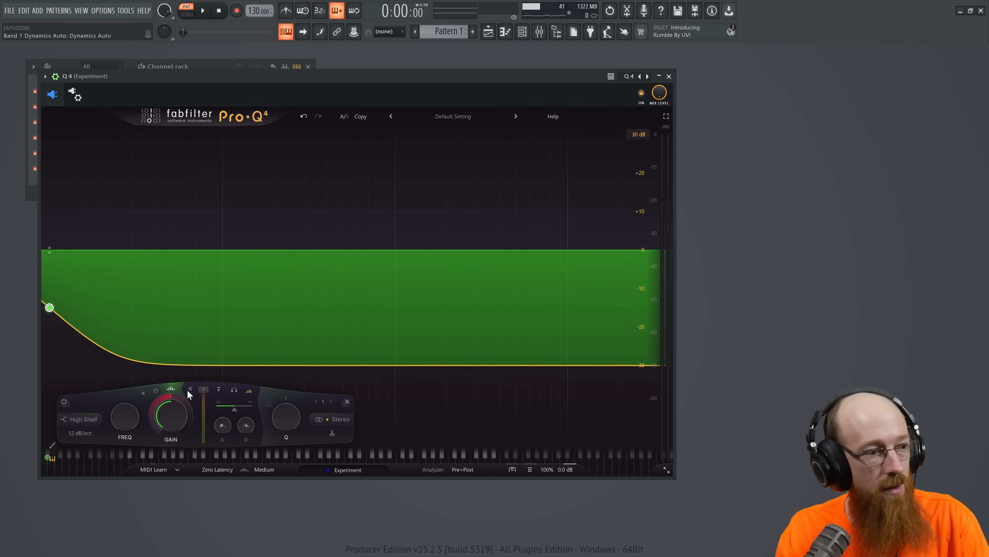
left_click(220, 390)
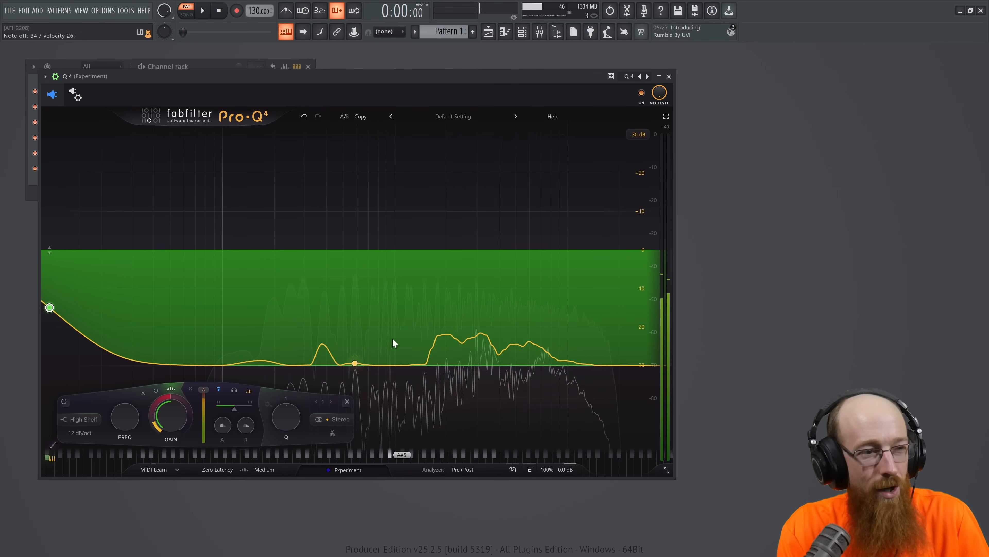
Step: Remove the Twin 3 and VOICE sends to the Experiment track and reset that track to an empty insert
left_click(669, 77)
left_click_drag(988, 32, 600, 104)
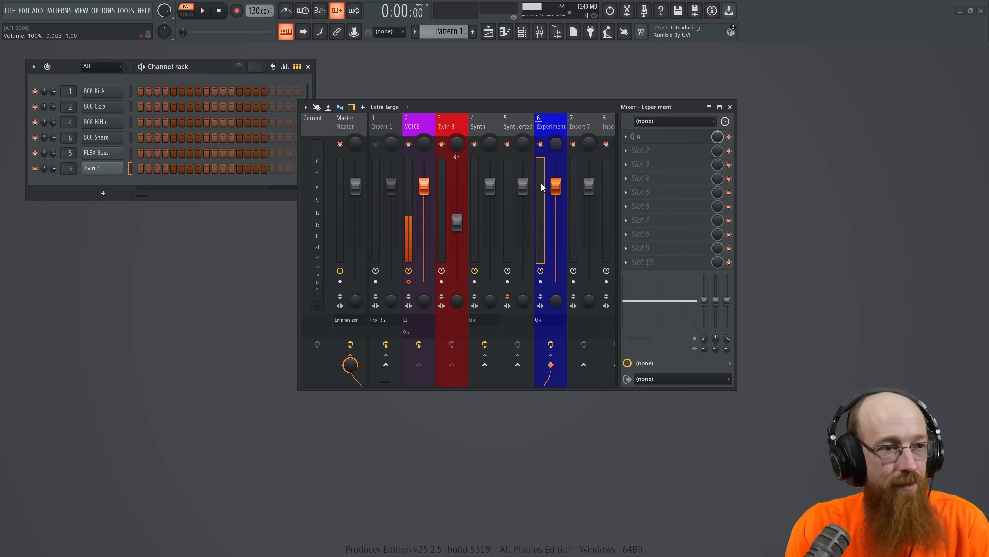
left_click(540, 143)
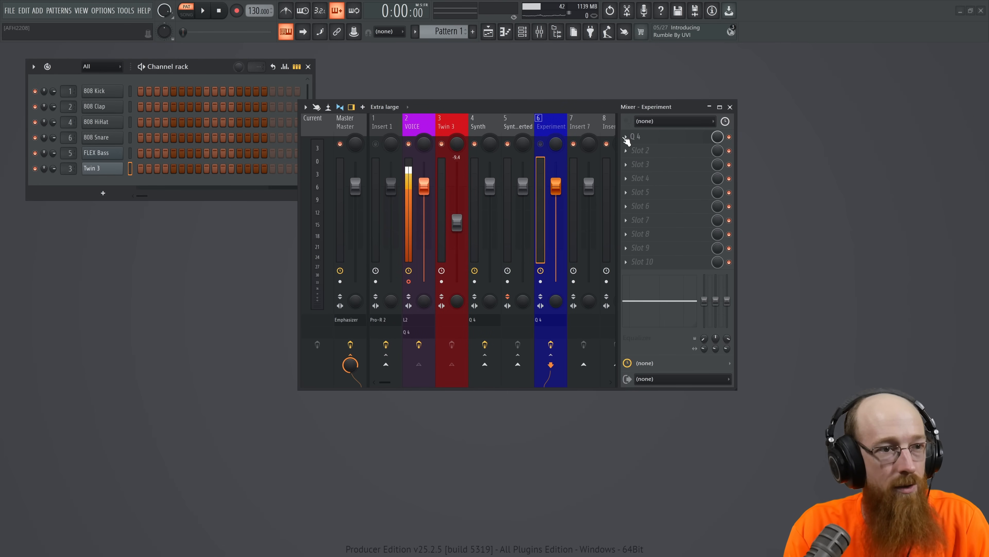
left_click(447, 128)
left_click(553, 355)
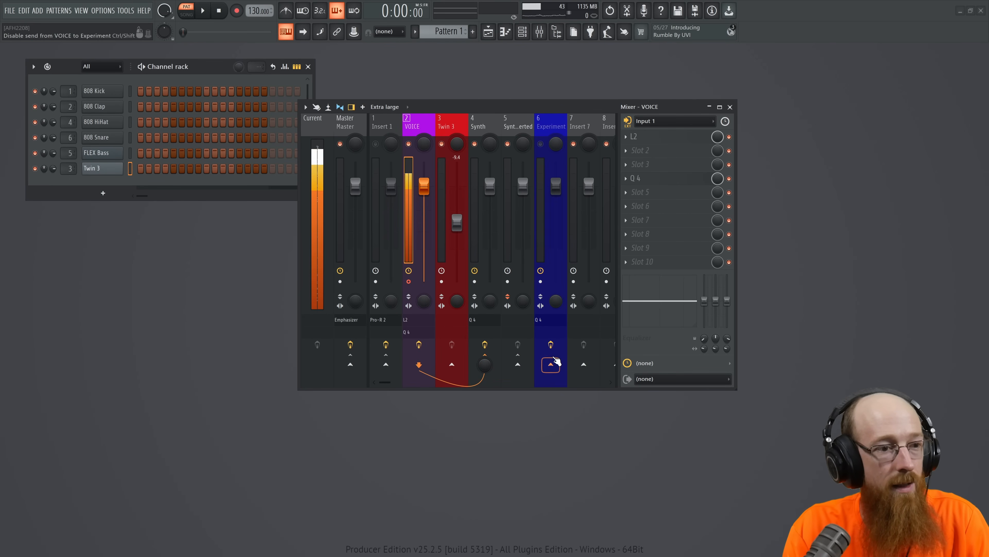
left_click(550, 153)
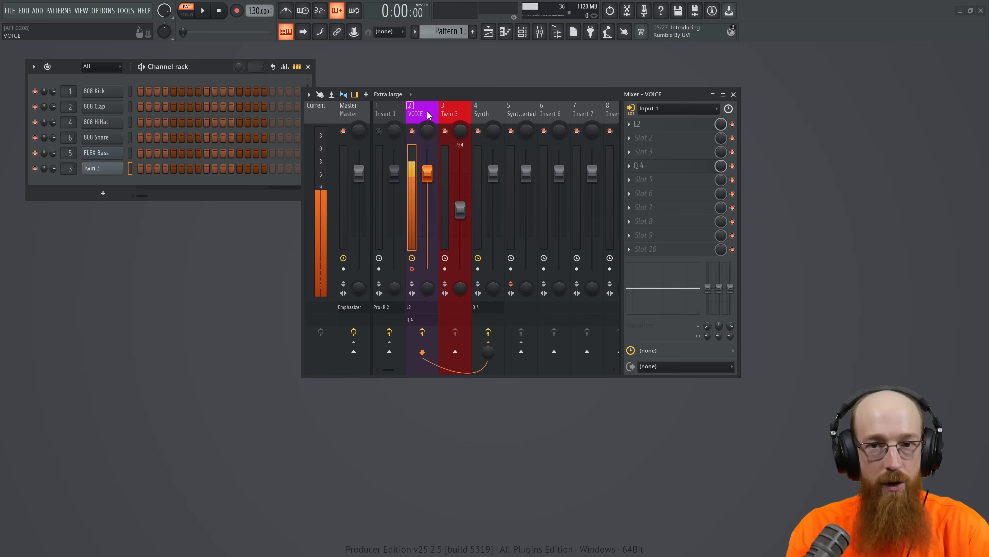
Step: Compare Synth Inverted with and without its reversed polarity, leaving the reversal on, and unmute Insert 1
left_click(458, 112)
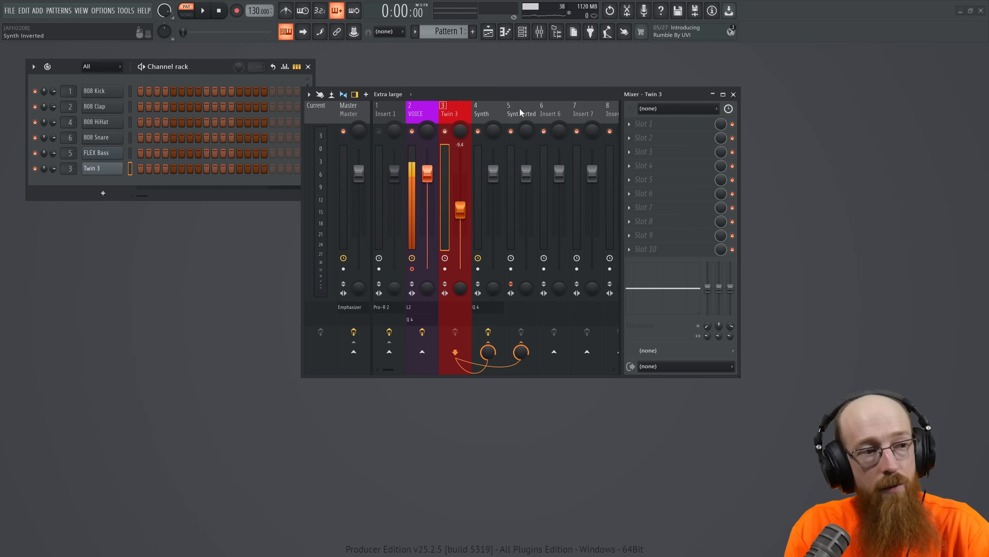
left_click(513, 284)
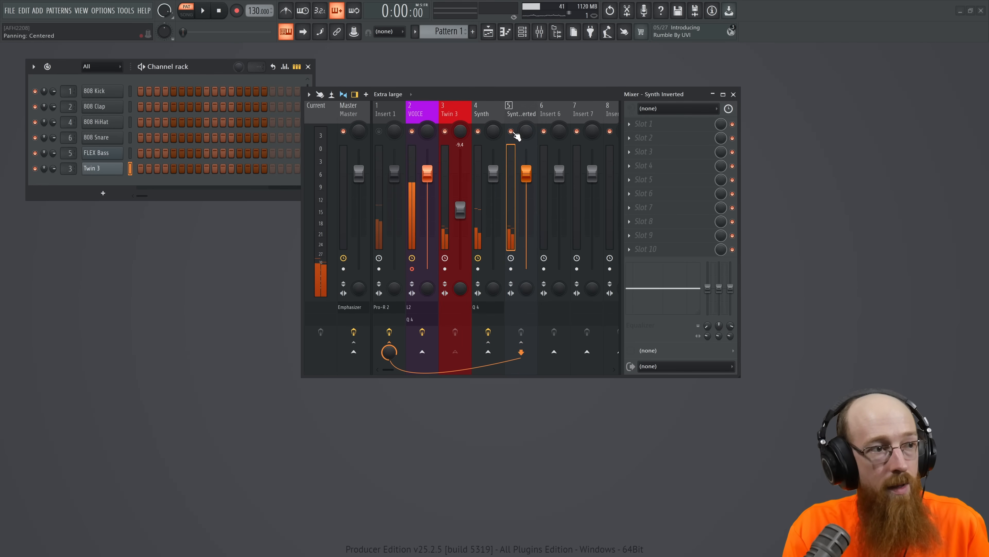
left_click(379, 130)
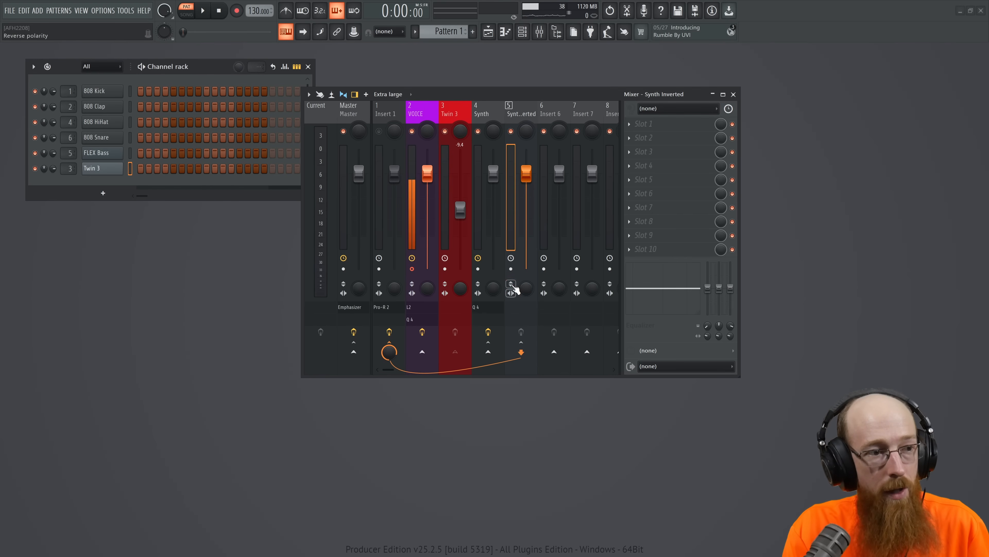
left_click(378, 131)
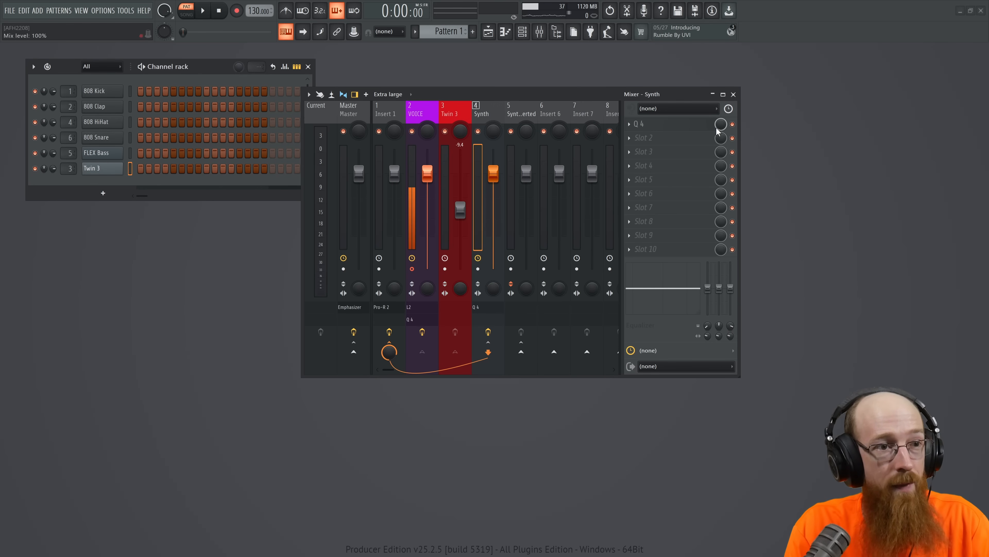
Step: Open the Synth track's Q 4 with the mixer placed clear of it, and compare with Synth Inverted's empty effect slots
left_click(669, 125)
left_click_drag(497, 101, 703, 102)
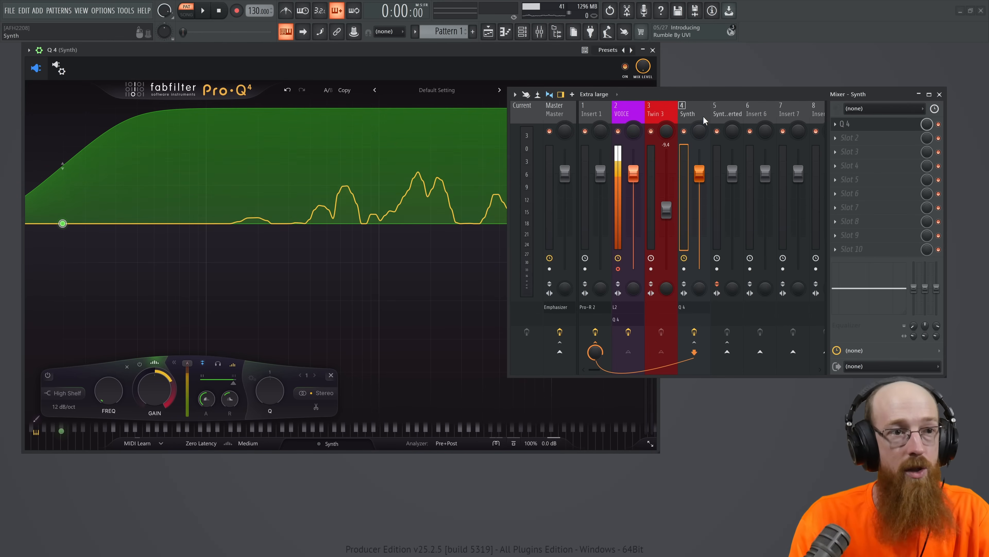
left_click(713, 114)
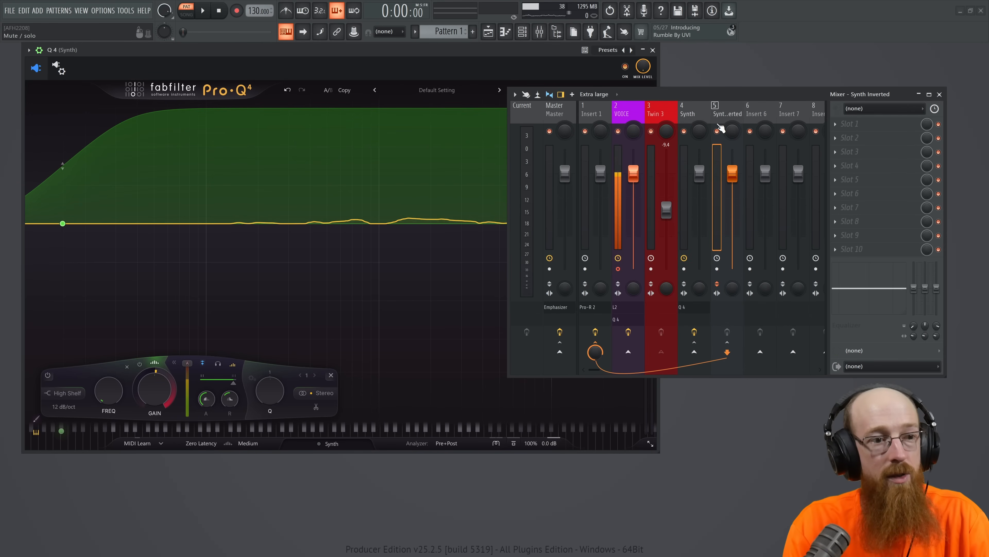
Step: Rename mixer track Insert 1 to VOCODER BUS and give it the Medium Blue colour #0000D4
double_click(594, 114)
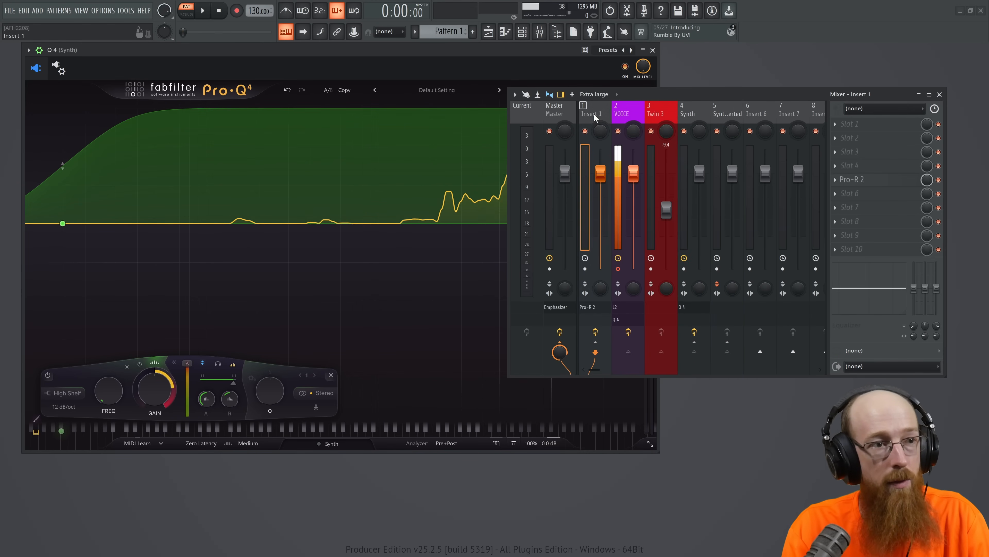
type("VOCODER BUS")
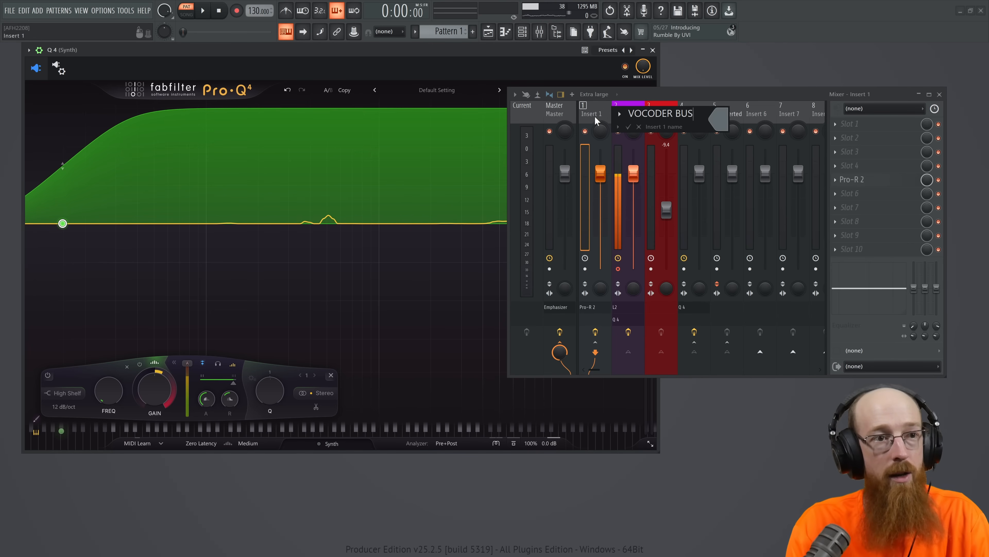
left_click(718, 118)
left_click(833, 161)
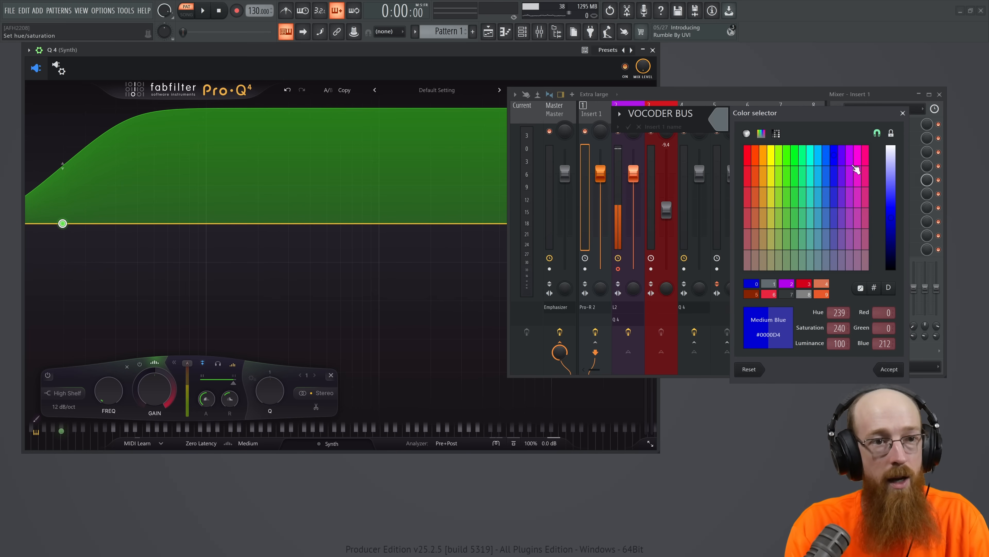
left_click(890, 369)
key("Return")
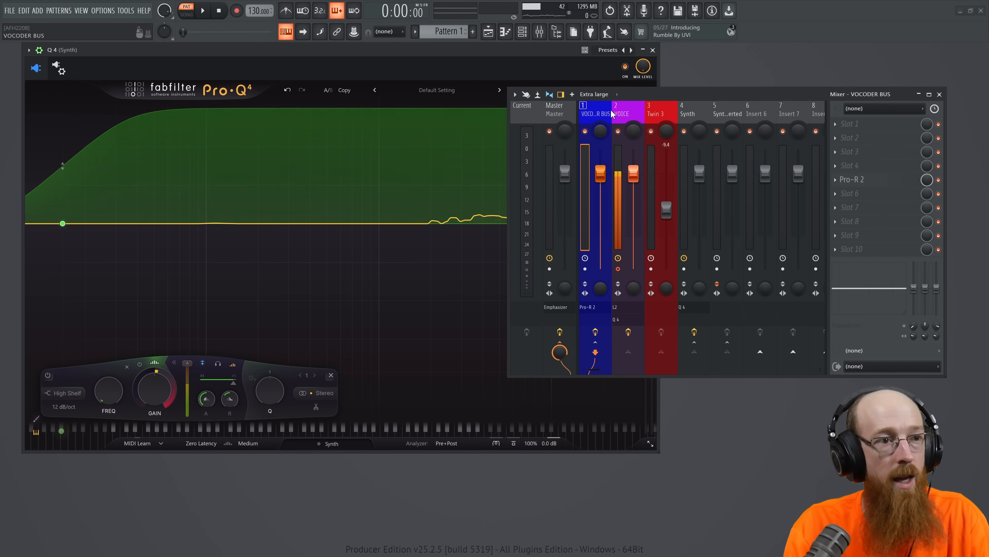
Step: Examine how Synth and Synth Inverted feed the VOCODER BUS and how VOICE sidechains into Synth
left_click(699, 110)
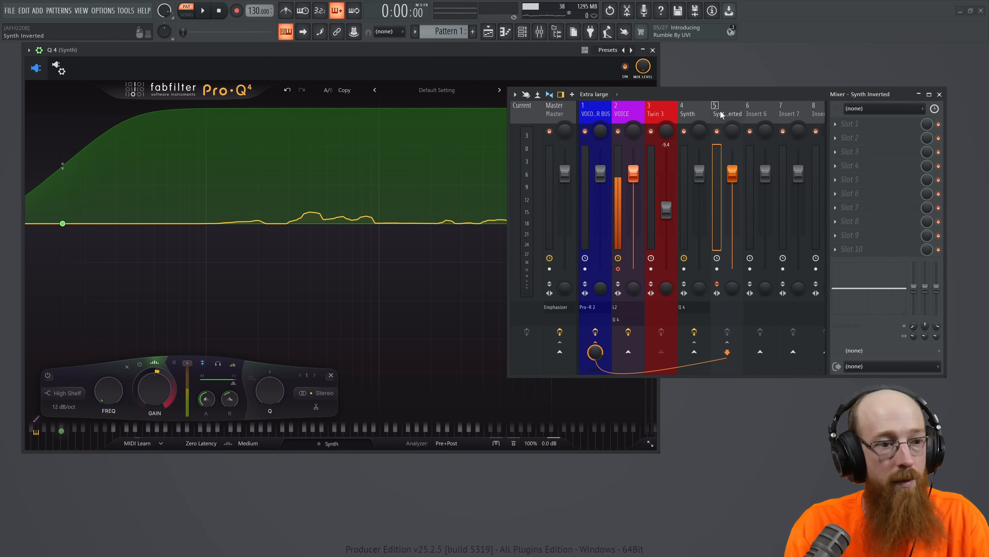
left_click(714, 117)
left_click(626, 115)
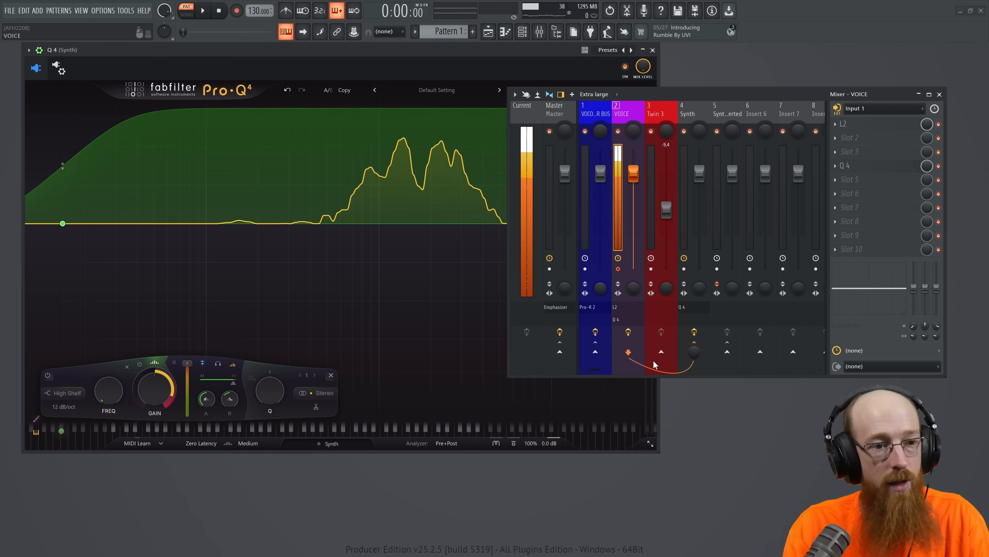
left_click(695, 331)
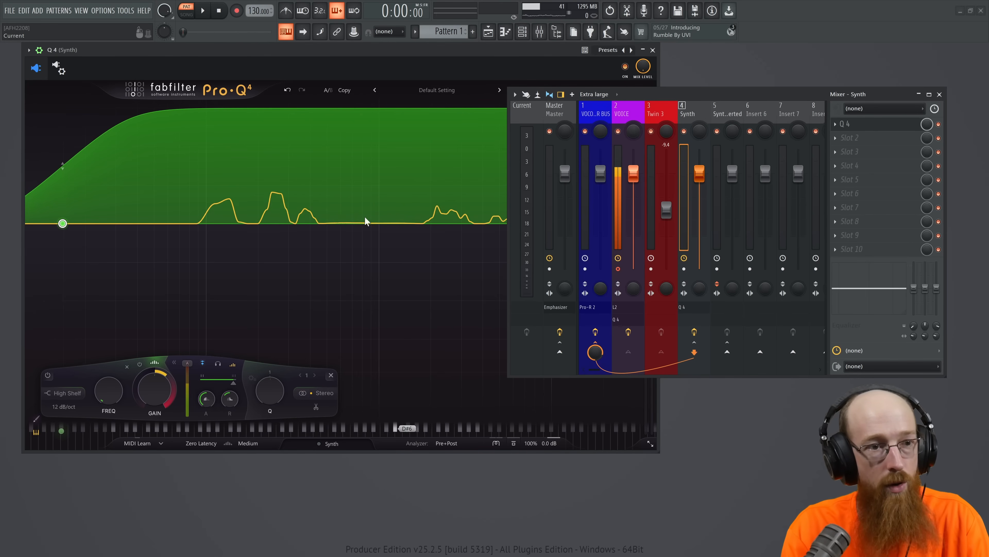
left_click(628, 120)
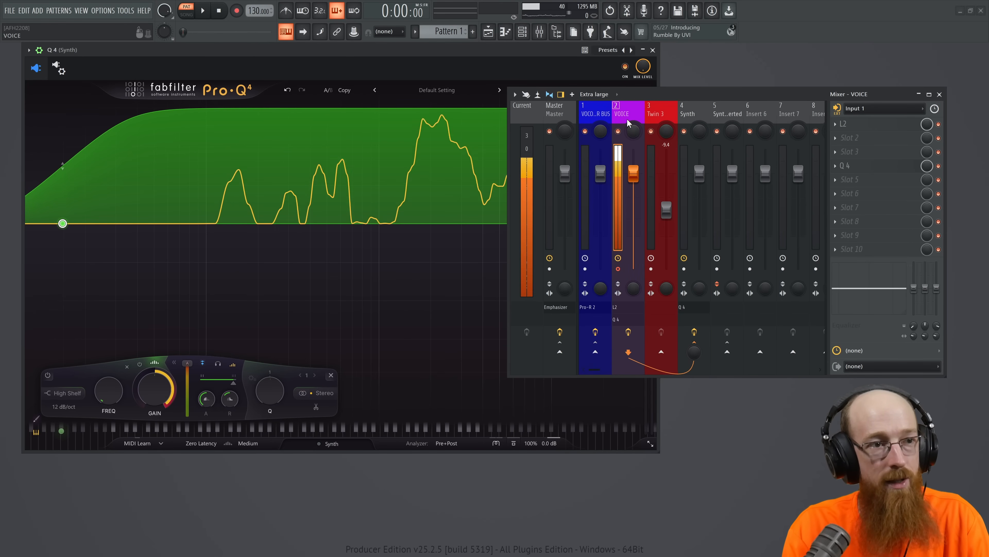
left_click(698, 118)
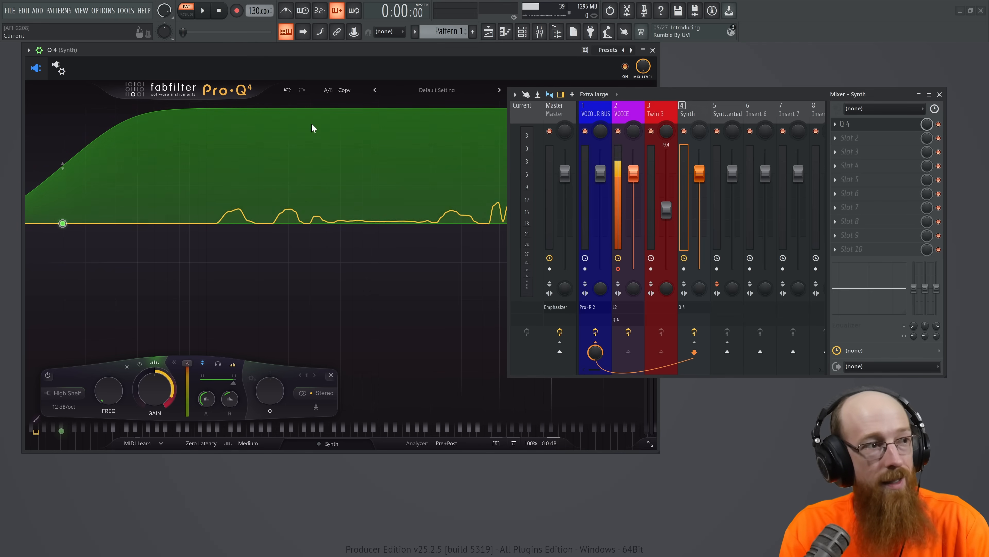
Step: Clear the mixer away and set the high shelf's slope to 96 dB/oct in the Synth track's Q 4
left_click_drag(644, 94, 807, 103)
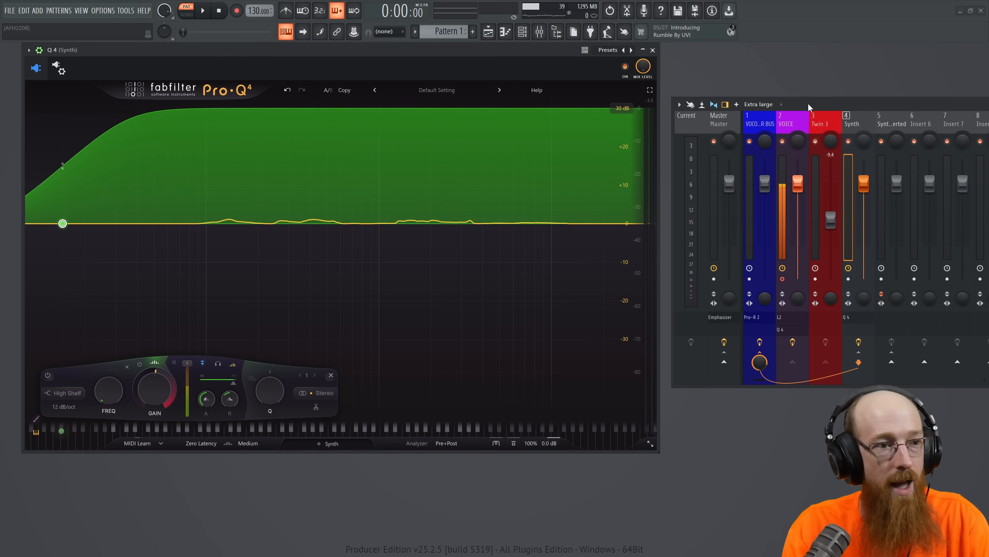
key("F9")
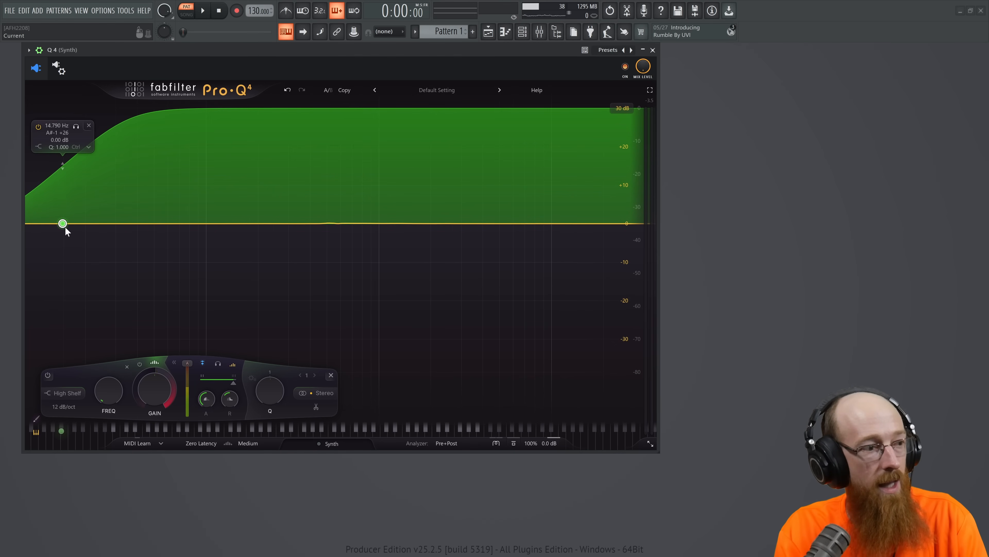
left_click(64, 406)
left_click_drag(72, 386, 79, 275)
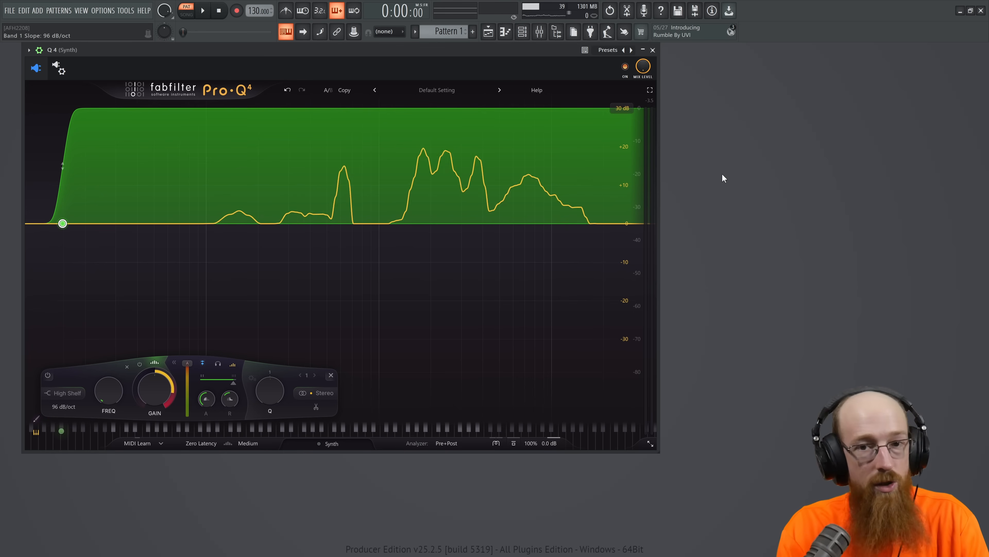
Step: Bring the mixer back and disable the Q 4 in slot 1 of the Synth track
key("F9")
left_click(609, 128)
left_click(608, 129)
left_click(712, 128)
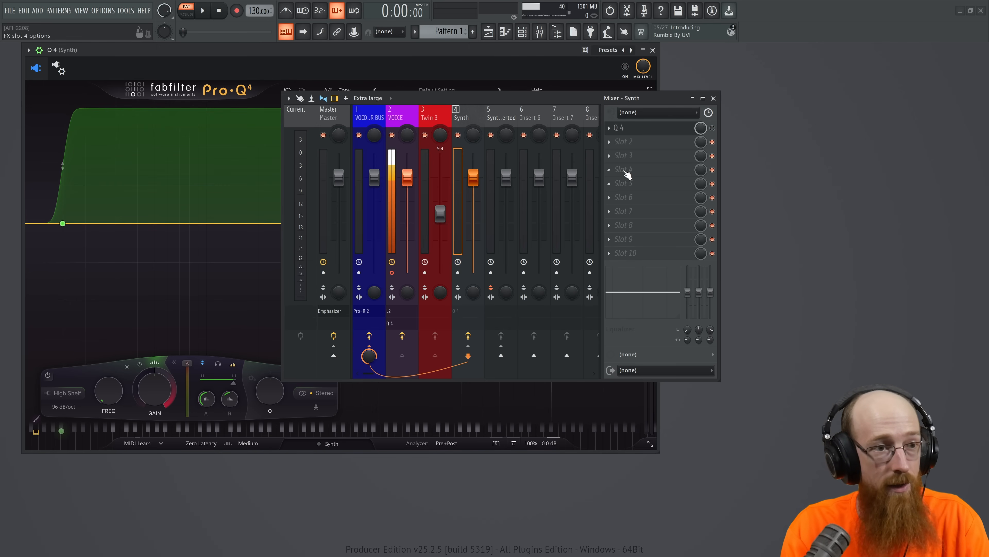
Step: Load a fresh Q 4 into slot 3 of the Synth track
left_click(609, 169)
left_click(632, 160)
key("F8")
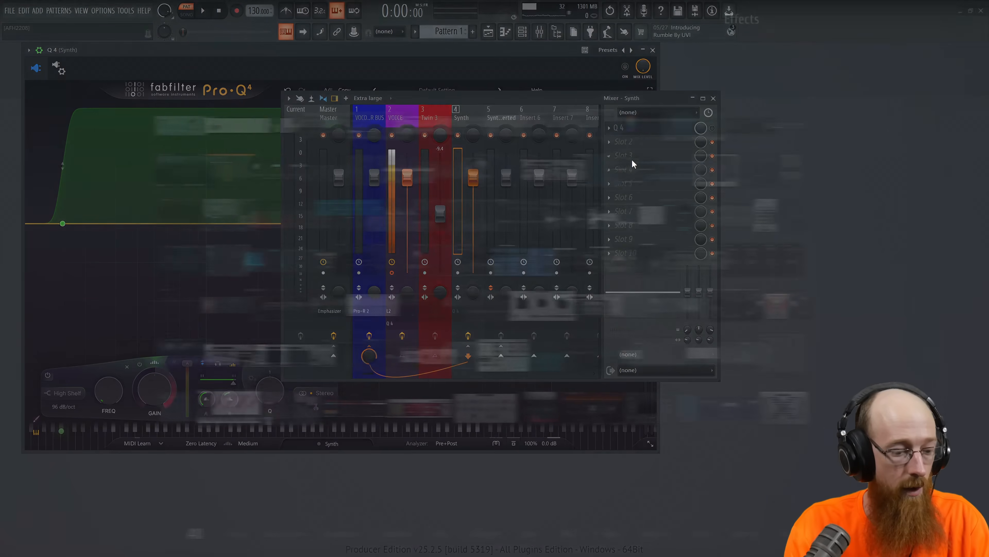
type("q 4")
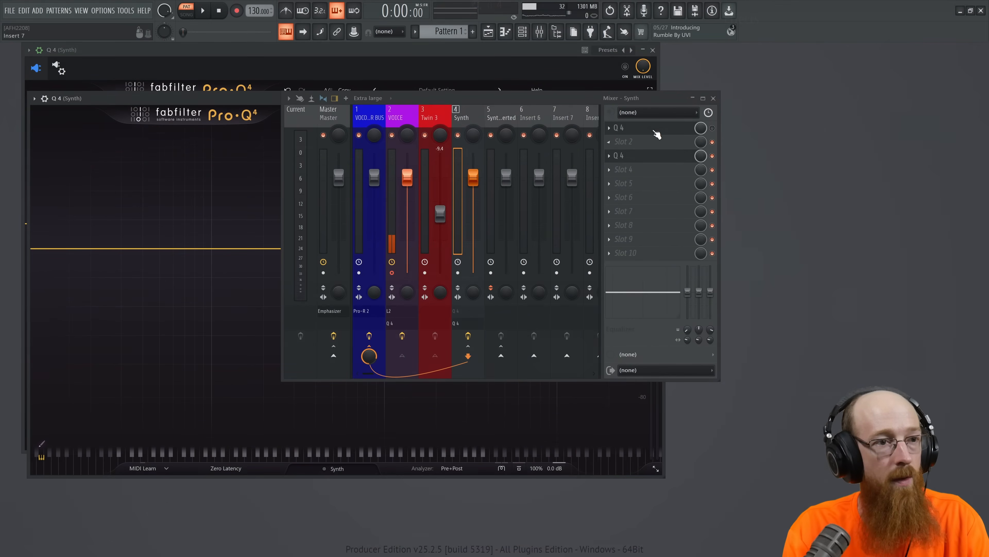
Step: Reposition the mixer and check the VOICE sidechain send to Synth against Synth Inverted's routing
left_click_drag(520, 98, 492, 84)
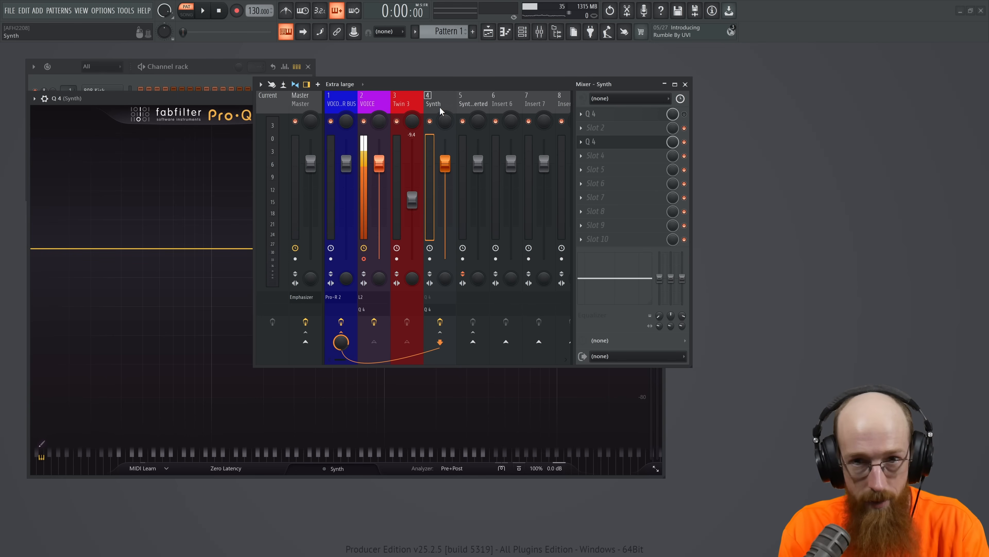
left_click(364, 102)
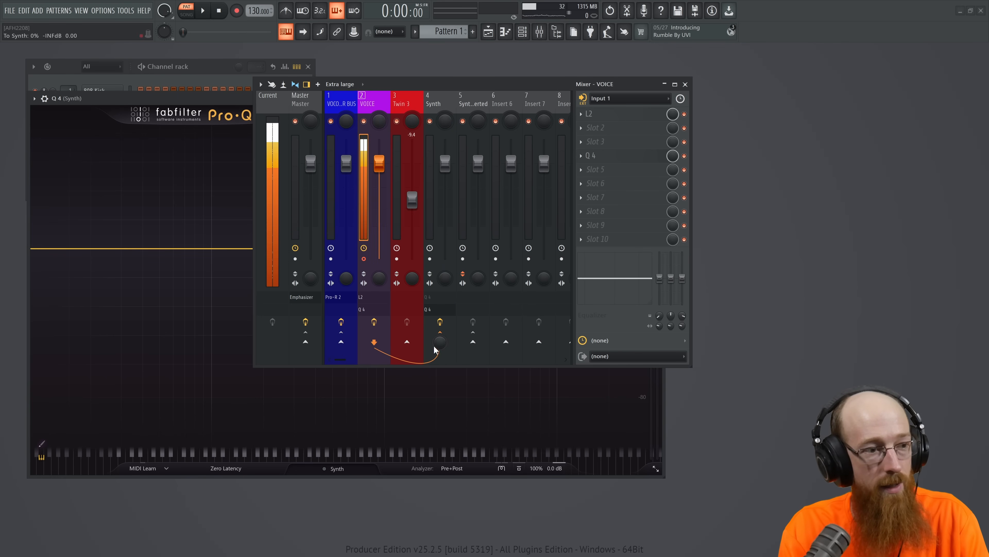
left_click(448, 102)
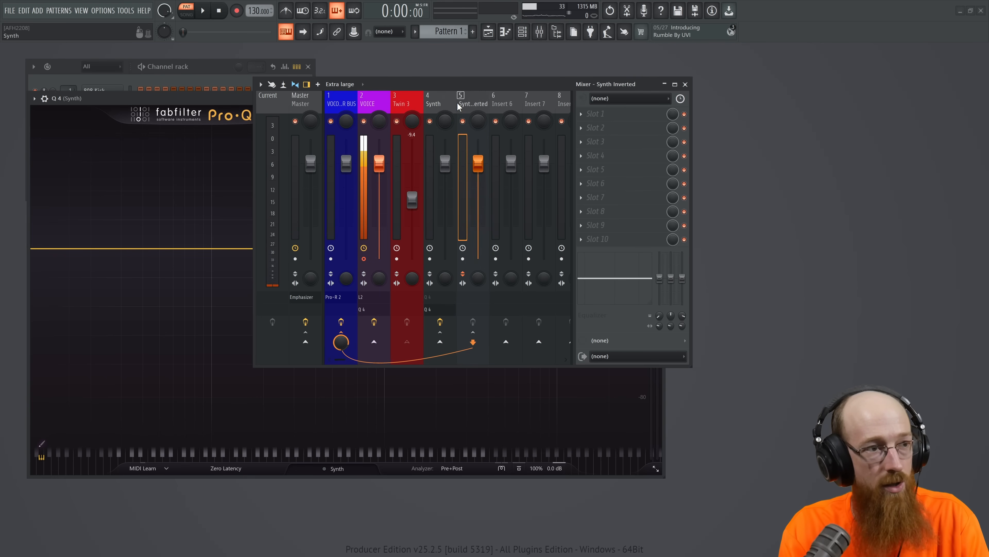
left_click(473, 103)
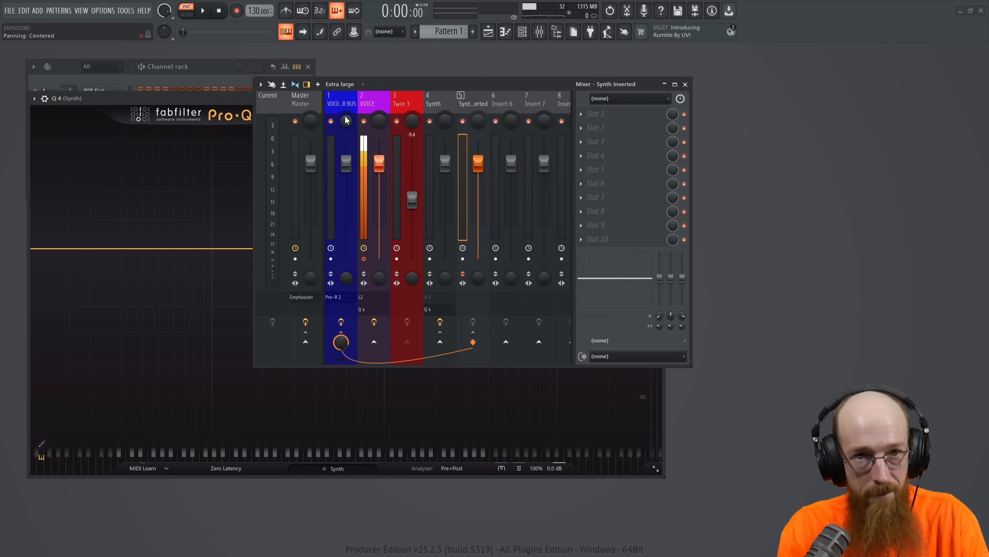
left_click(374, 97)
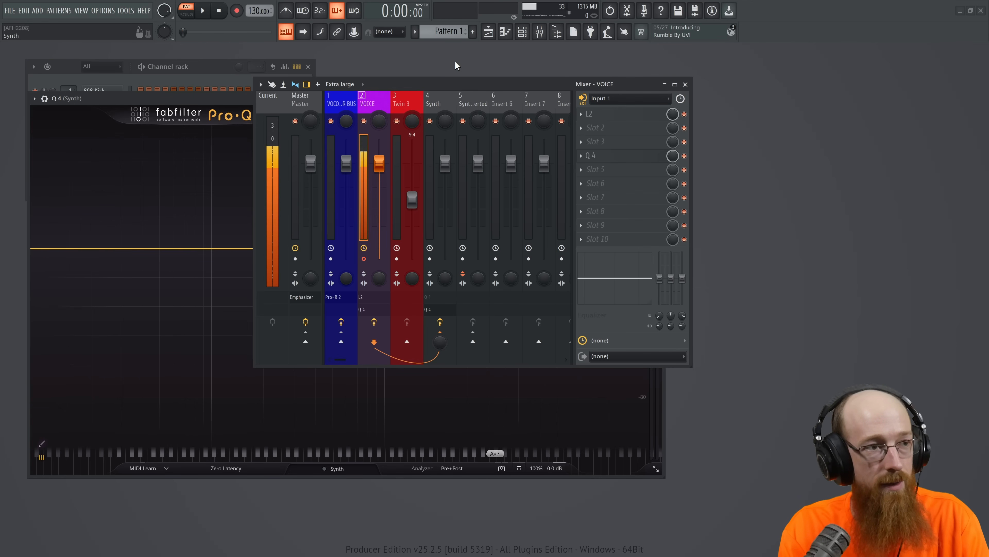
Step: Set the new Q 4's Stereo Side Chain input to VOICE and return to its EQ display
key("F9")
left_click_drag(302, 98, 287, 60)
left_click(20, 60)
left_click(30, 60)
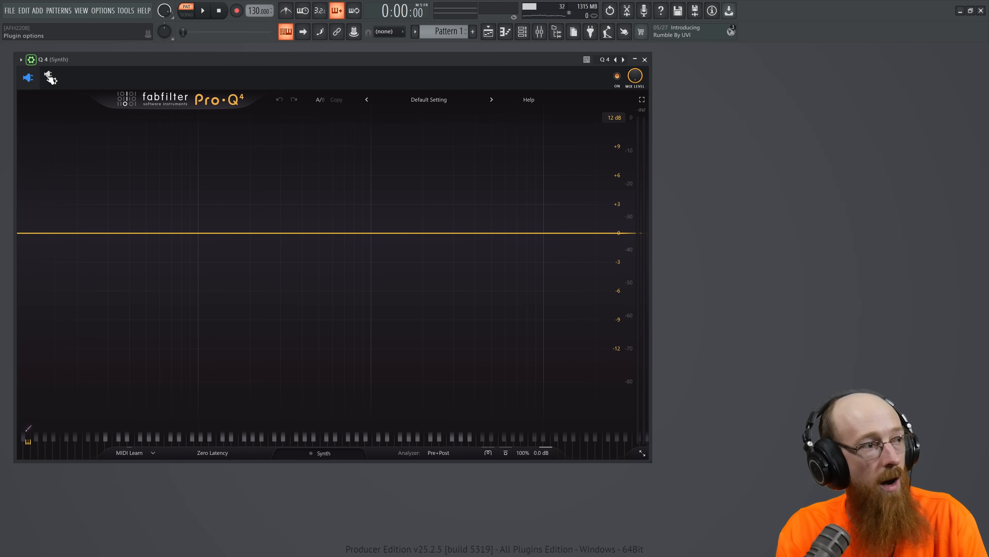
left_click(49, 77)
left_click(64, 100)
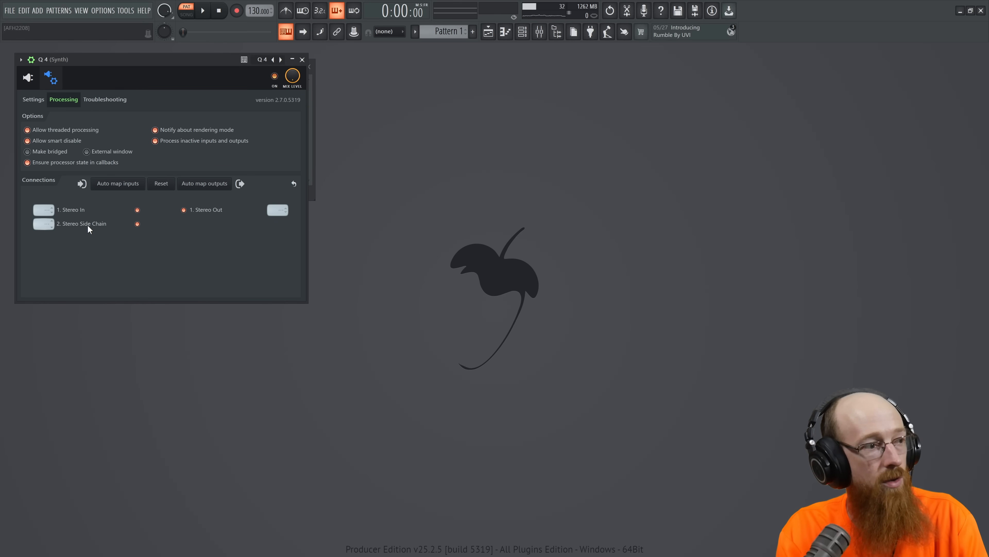
left_click(49, 225)
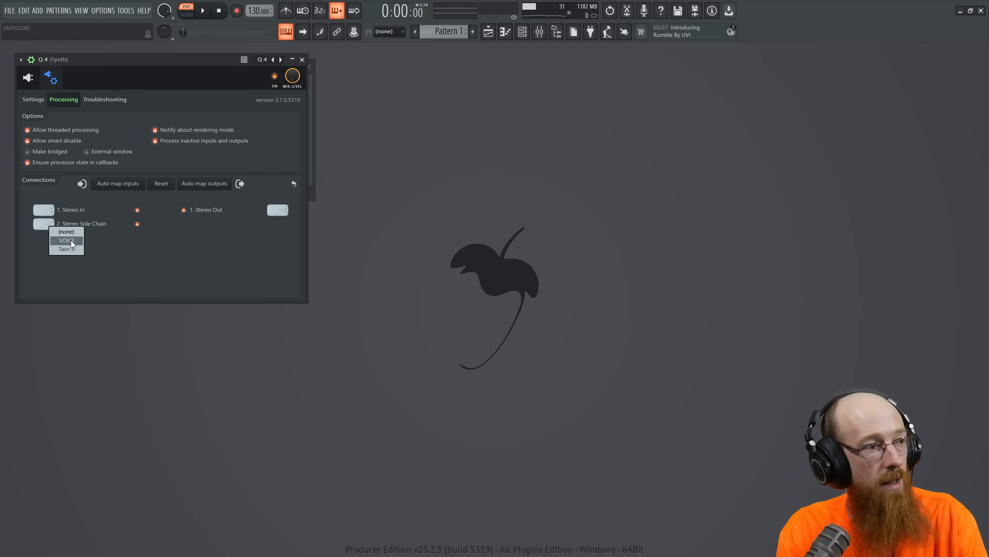
left_click(67, 240)
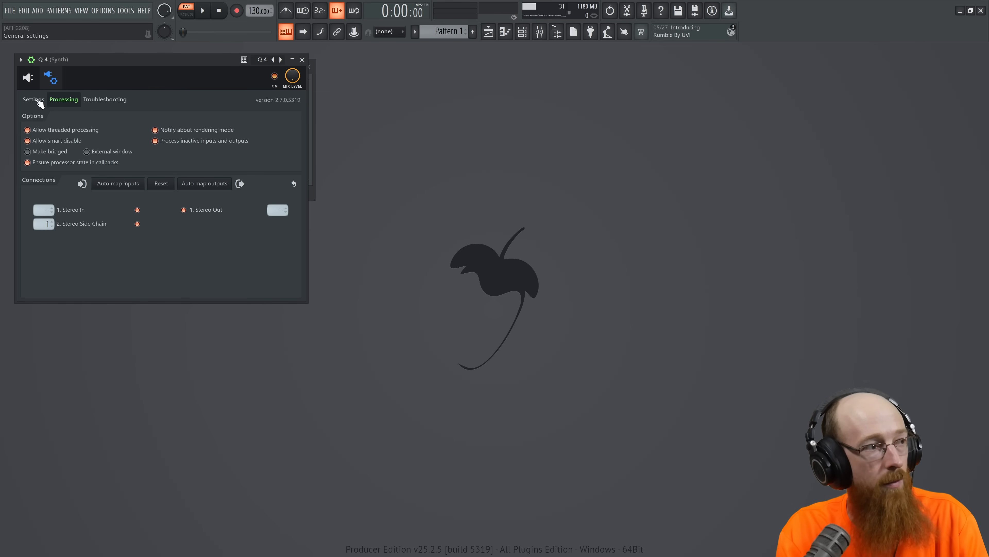
left_click(28, 81)
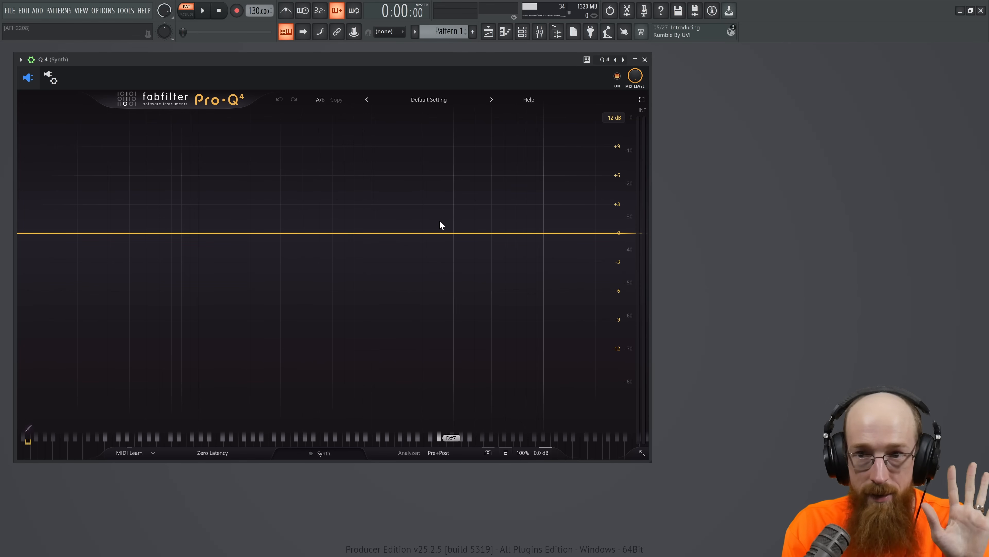
Step: Compare the Synth and Synth Inverted tracks in the mixer, with the mixer moved aside from the new Q 4's display
key("F9")
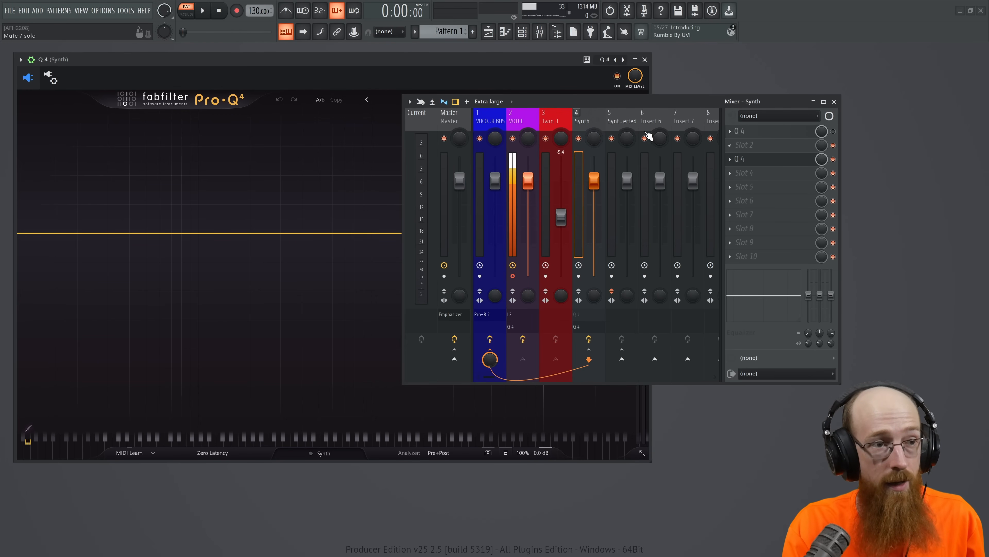
left_click(626, 125)
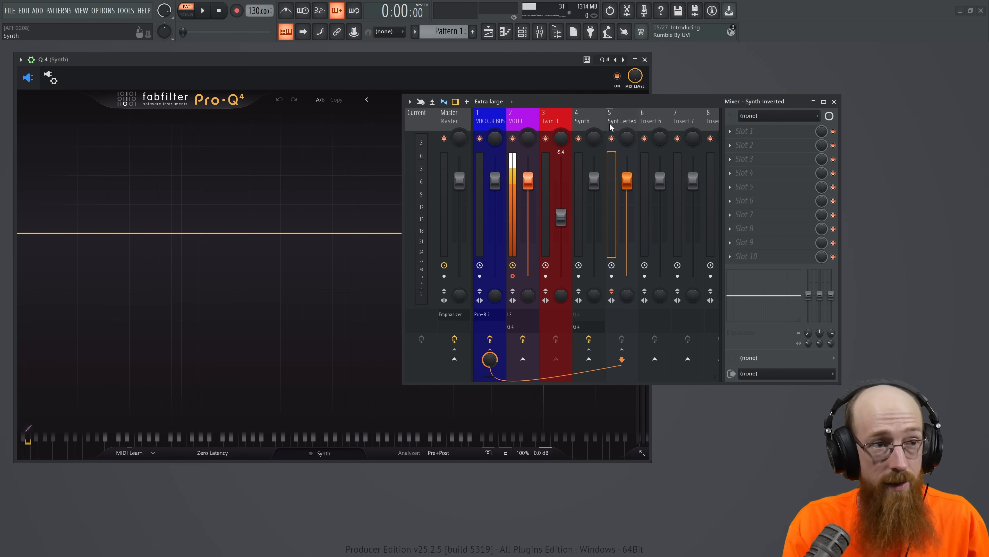
left_click(599, 128)
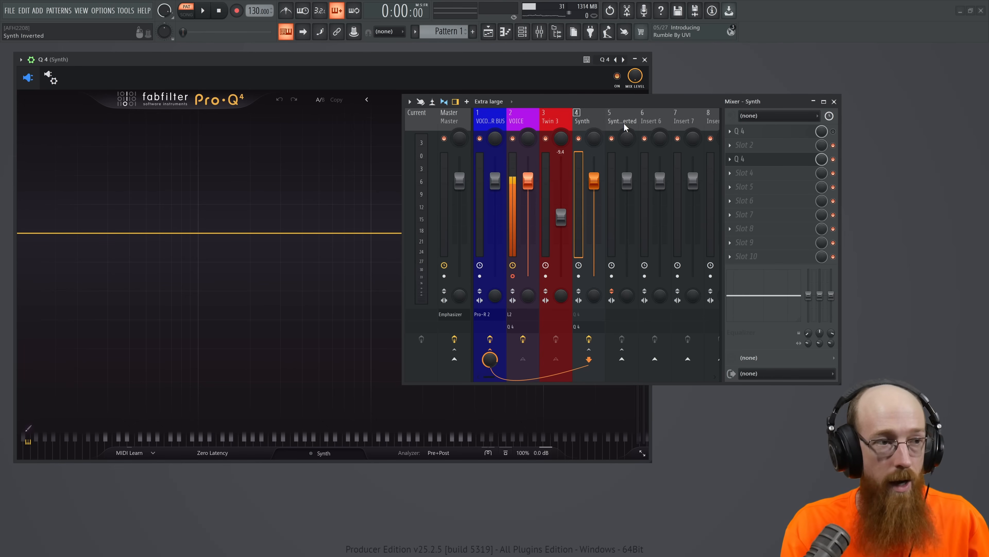
left_click_drag(573, 105, 645, 103)
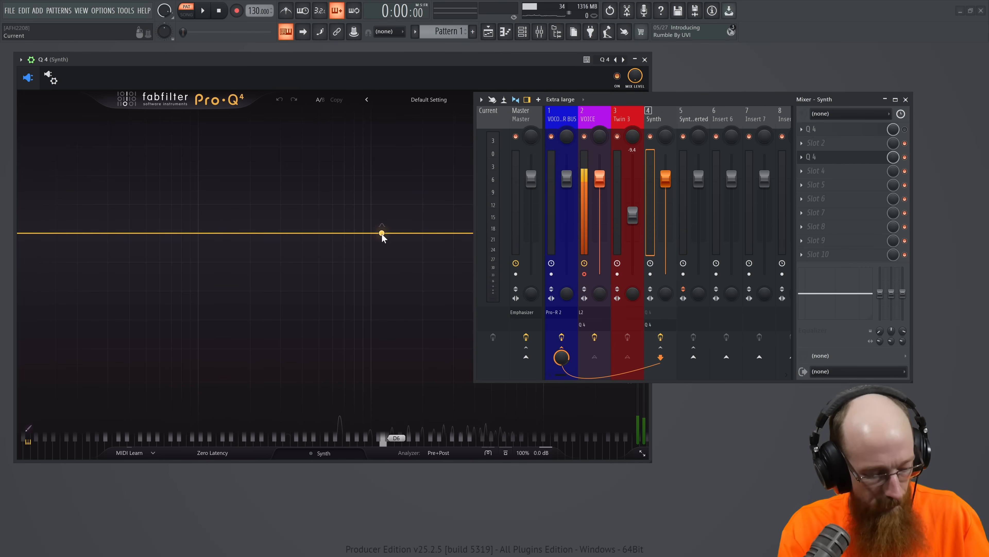
Step: Add a high shelf band at 14.242 Hz with 0 dB gain and +30 dB dynamic range in Synth's new Q 4
mouse_move(382, 234)
left_mouse_down()
mouse_move(409, 186)
mouse_move(397, 243)
mouse_move(344, 289)
mouse_move(289, 183)
mouse_move(433, 244)
mouse_move(391, 256)
mouse_move(393, 242)
left_mouse_up()
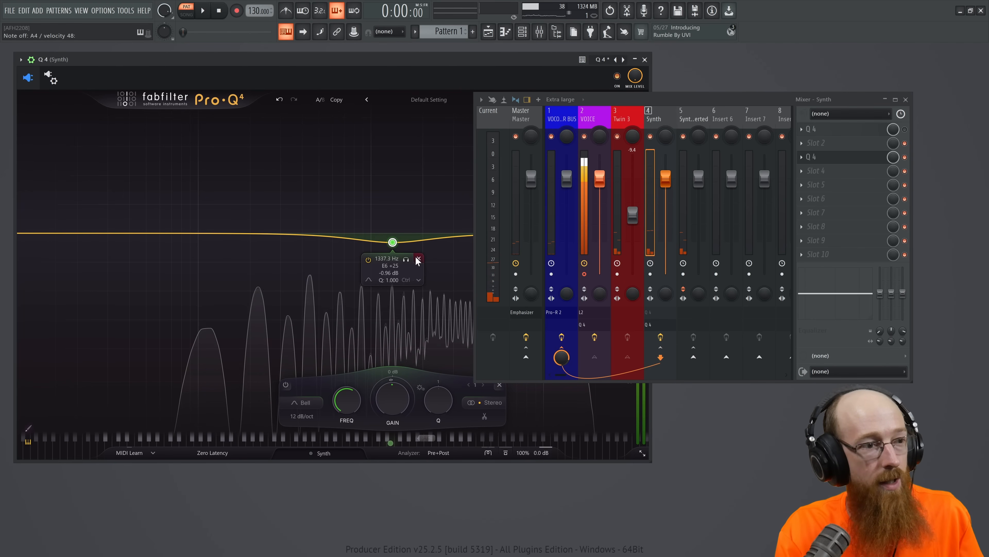
left_click(419, 258)
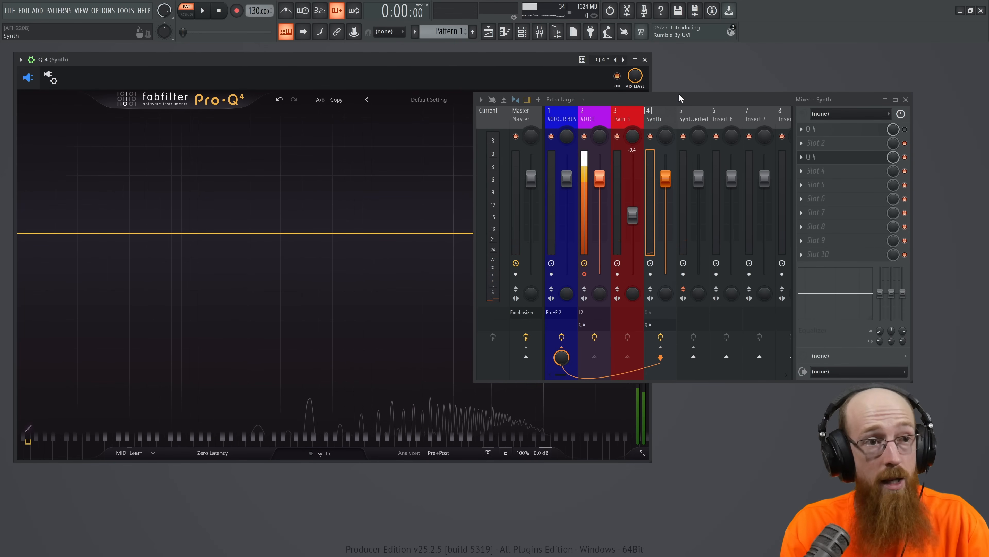
key("F9")
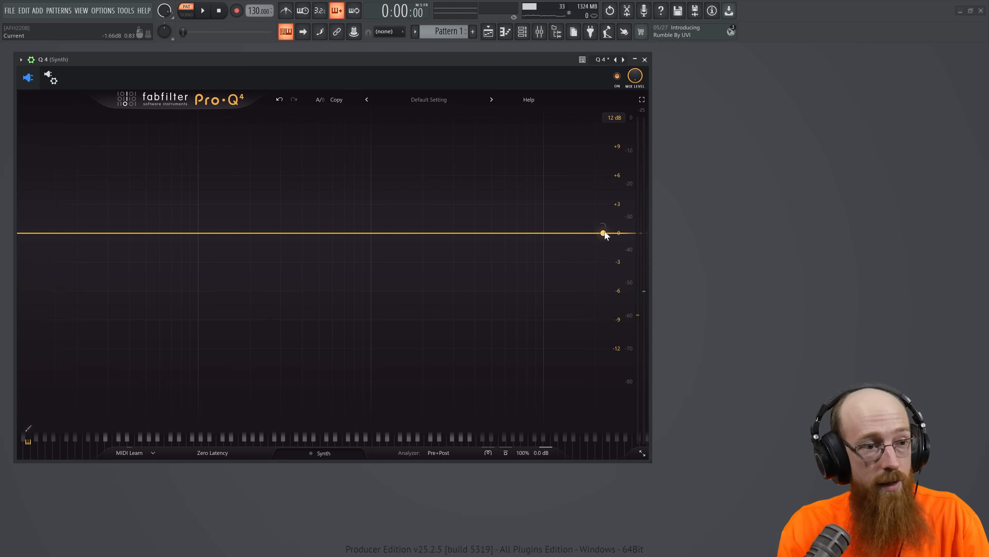
left_click_drag(569, 236, 52, 236)
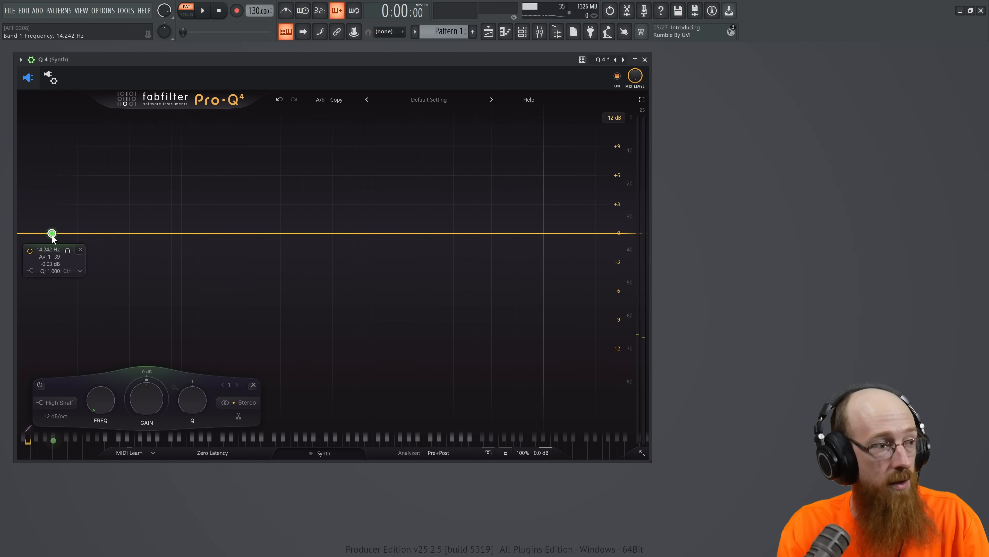
double_click(146, 394)
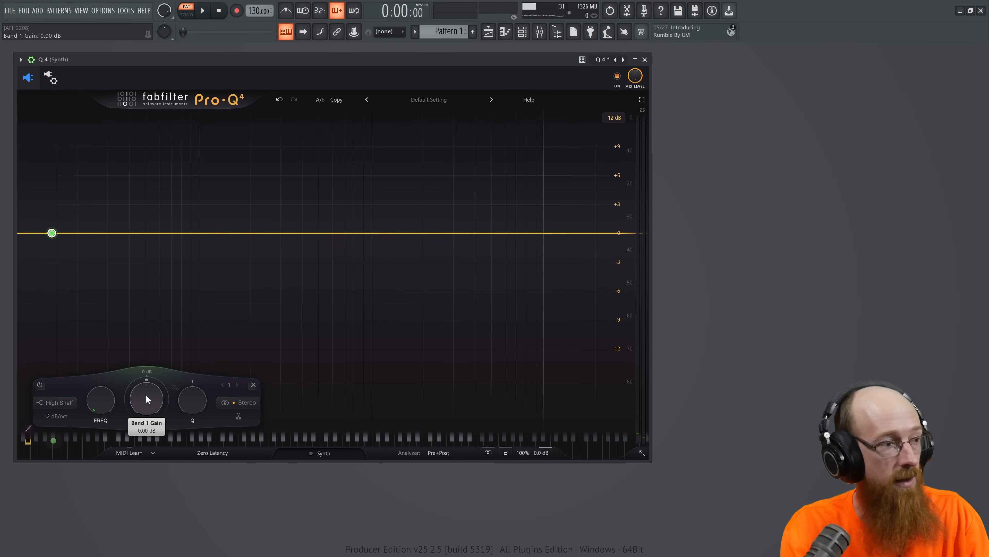
mouse_move(52, 233)
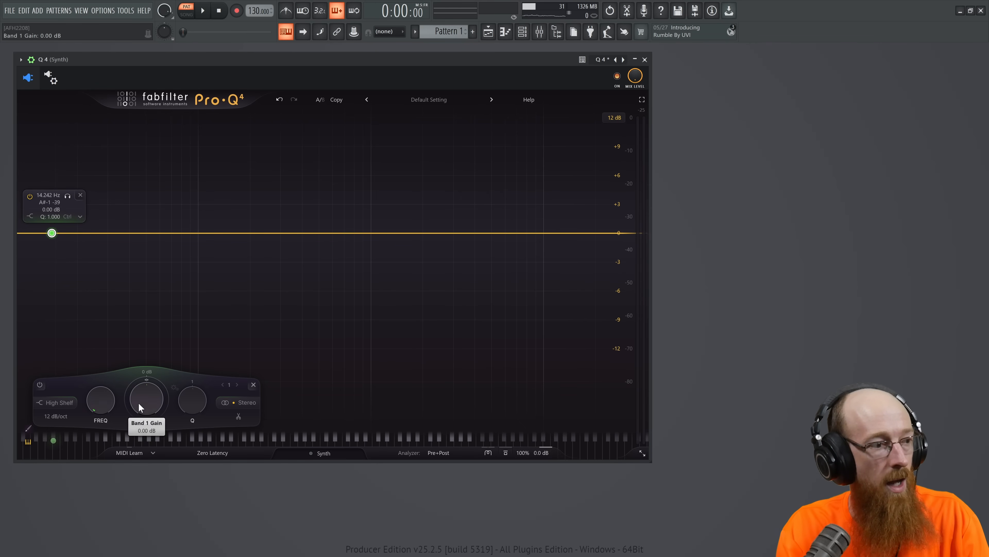
left_click_drag(144, 376, 177, 120)
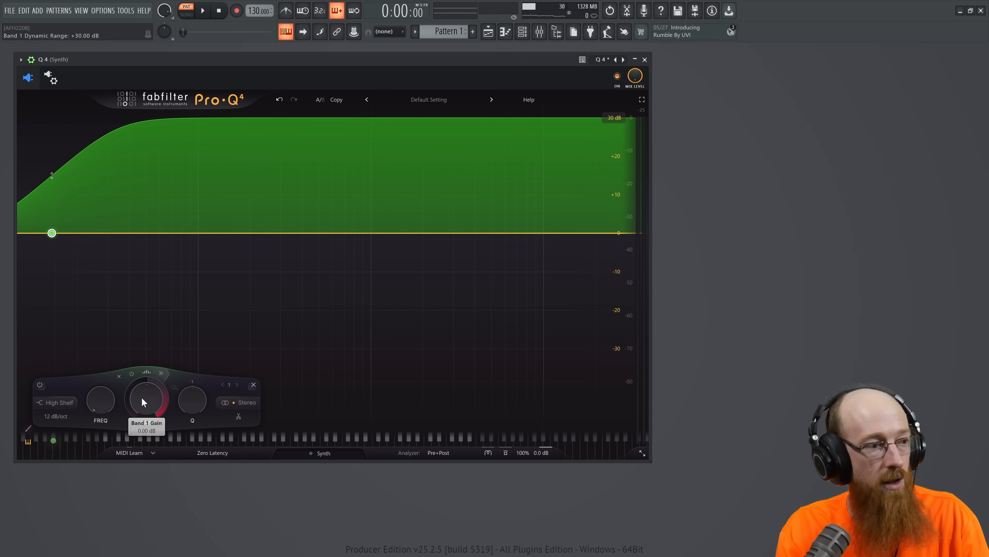
left_click_drag(155, 376, 166, 312)
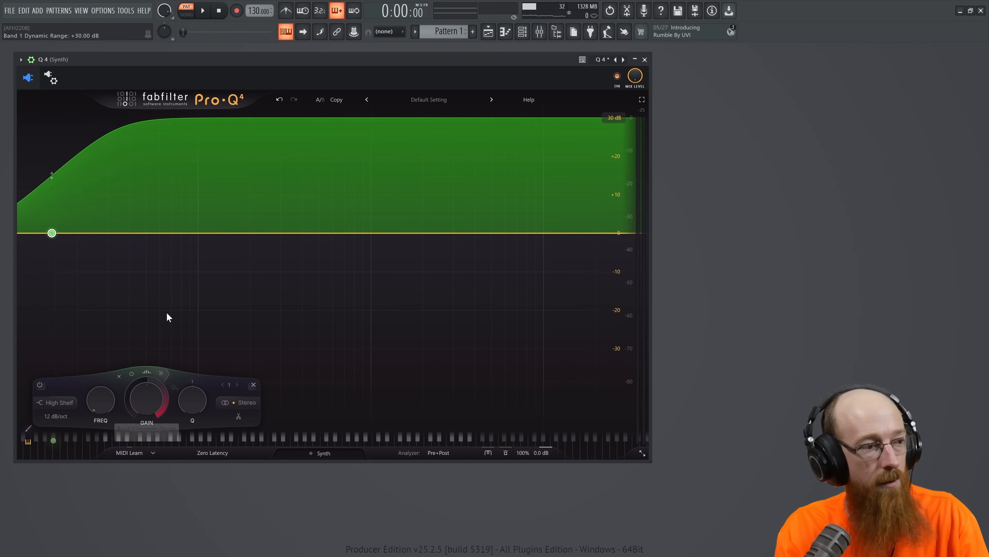
Step: Trigger the shelf's dynamics from the external side chain and switch it to spectral mode with 100% density
left_click(160, 373)
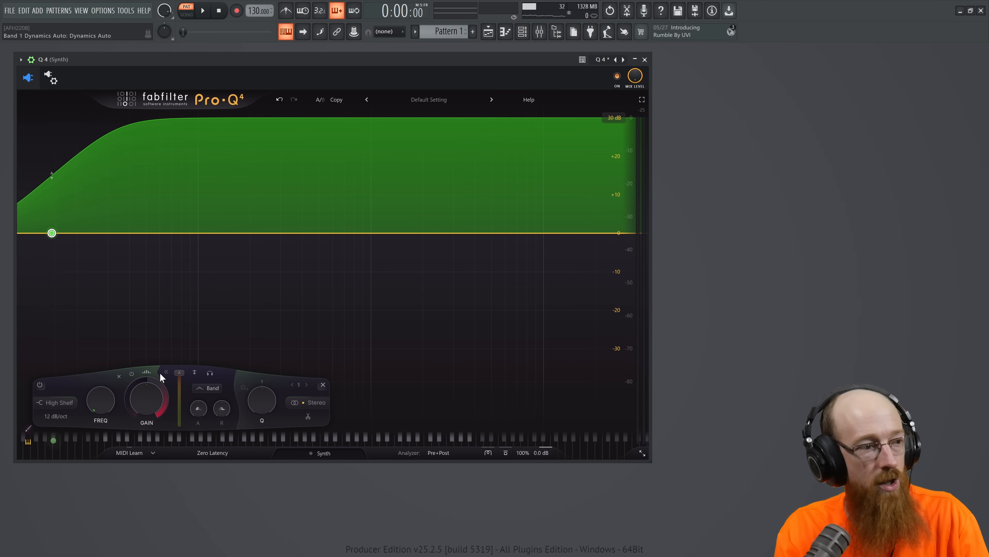
left_click(195, 373)
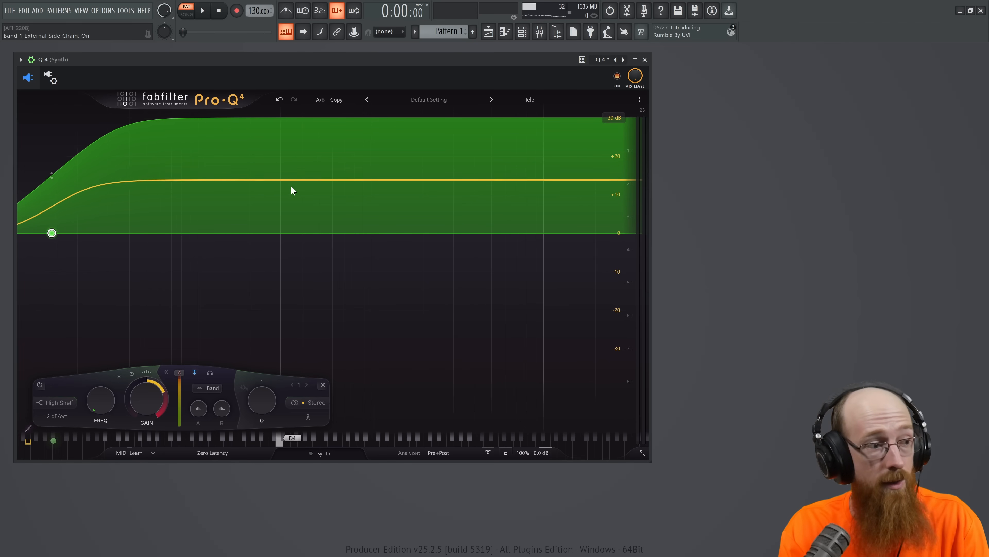
left_click(147, 373)
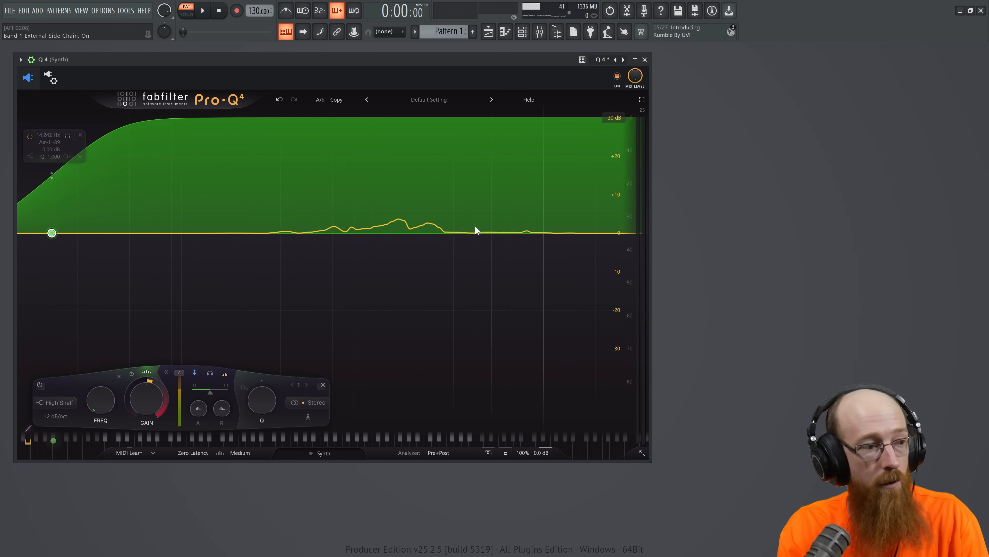
left_click_drag(210, 393, 259, 393)
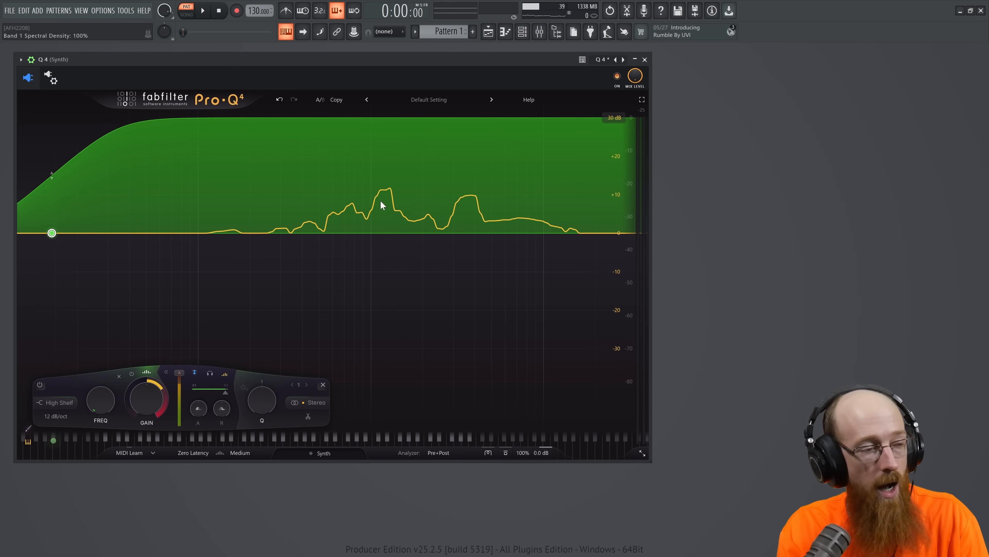
Step: Shorten Band 1's attack and try different release settings, settling the release at about 50.7%
left_click_drag(199, 407, 191, 531)
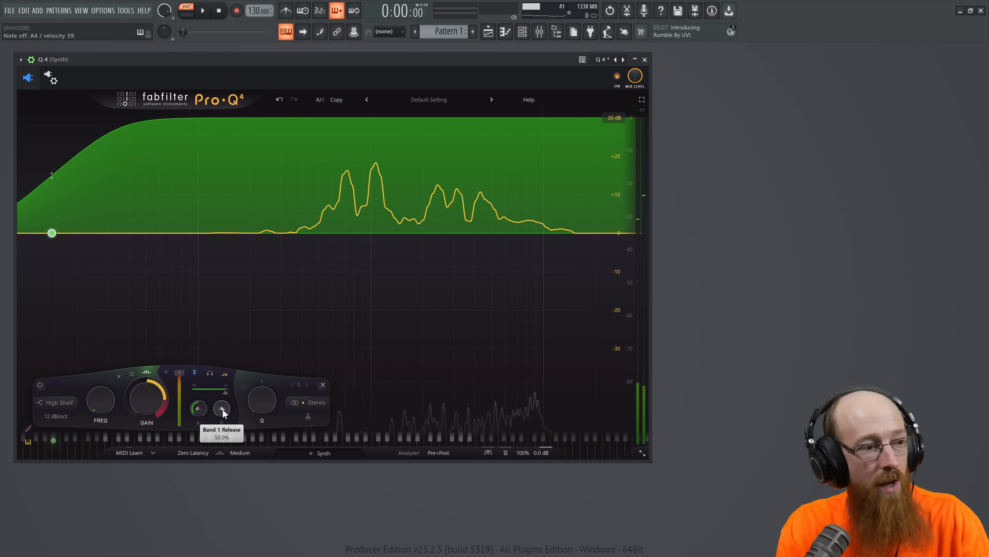
left_click_drag(223, 409, 215, 486)
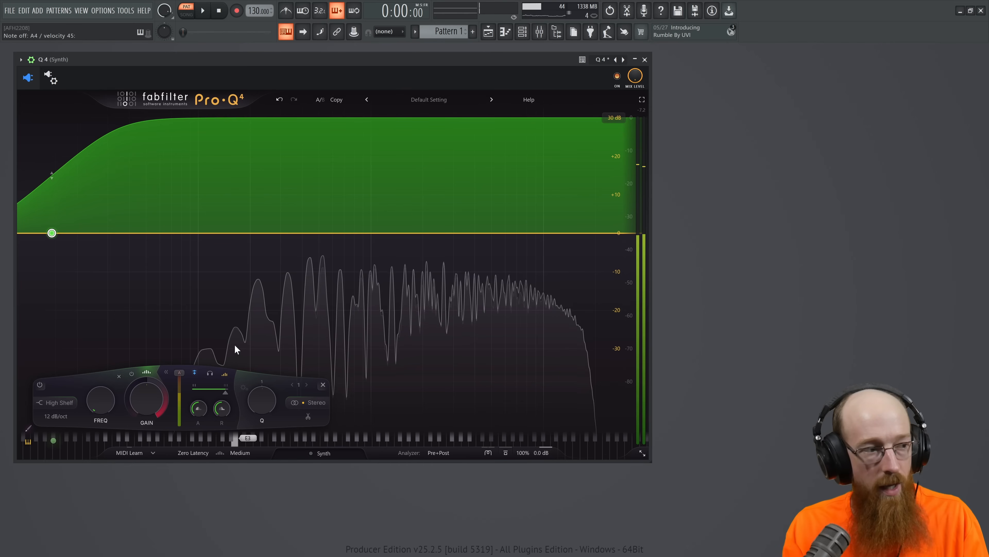
left_click_drag(221, 409, 409, 185)
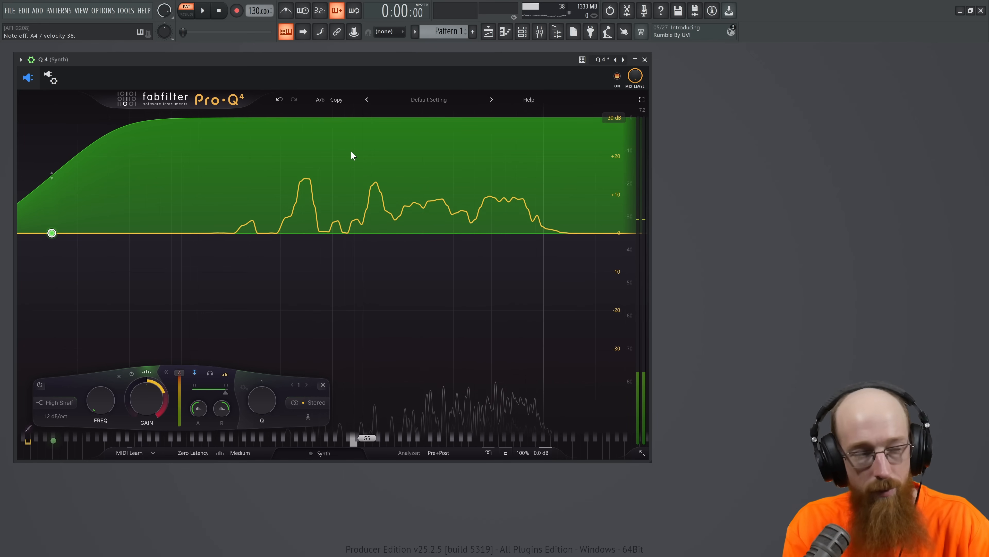
left_click_drag(221, 410, 228, 460)
left_click_drag(238, 499, 239, 503)
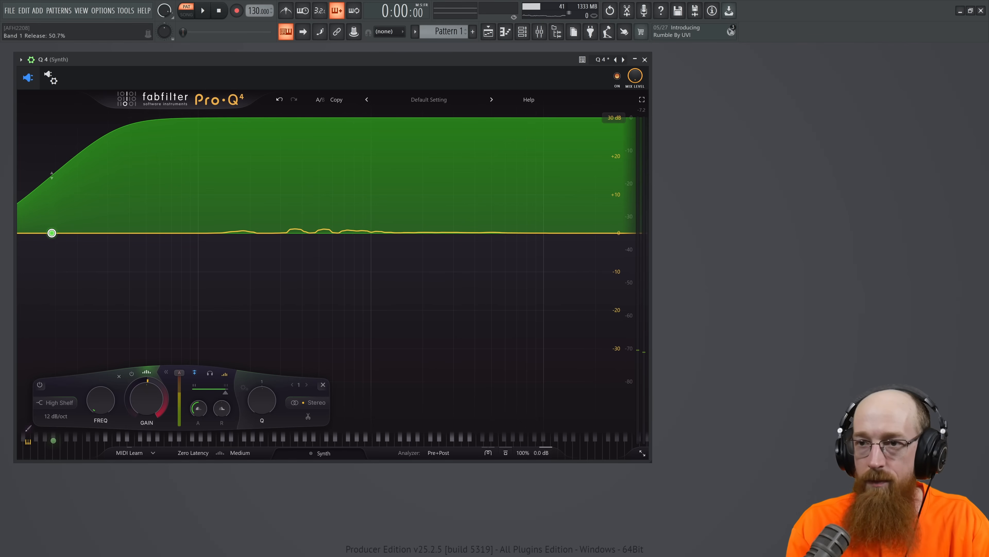
Step: Show the mixer and open the Q 4 in slot 4 of the VOICE track, with the mixer moved clear of its display
key("F9")
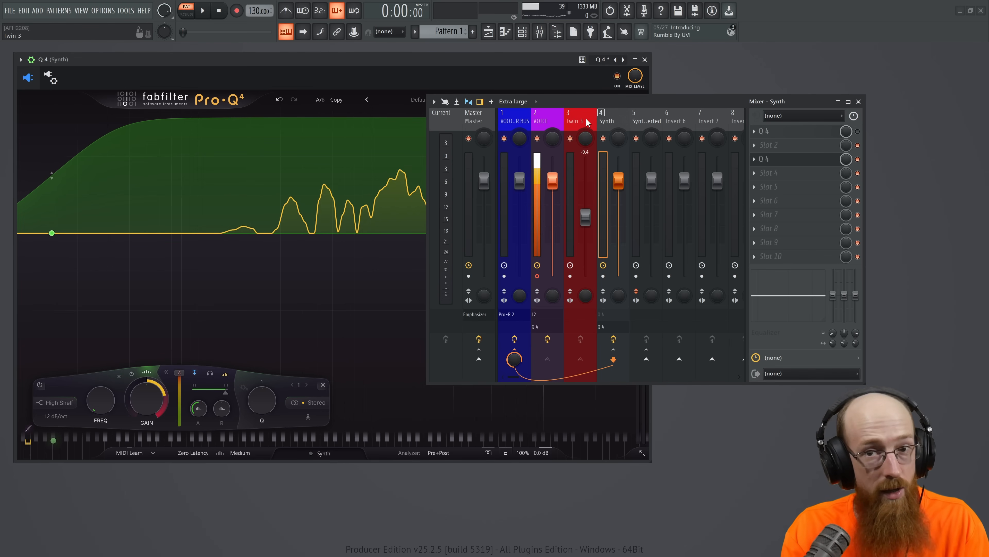
left_click(545, 123)
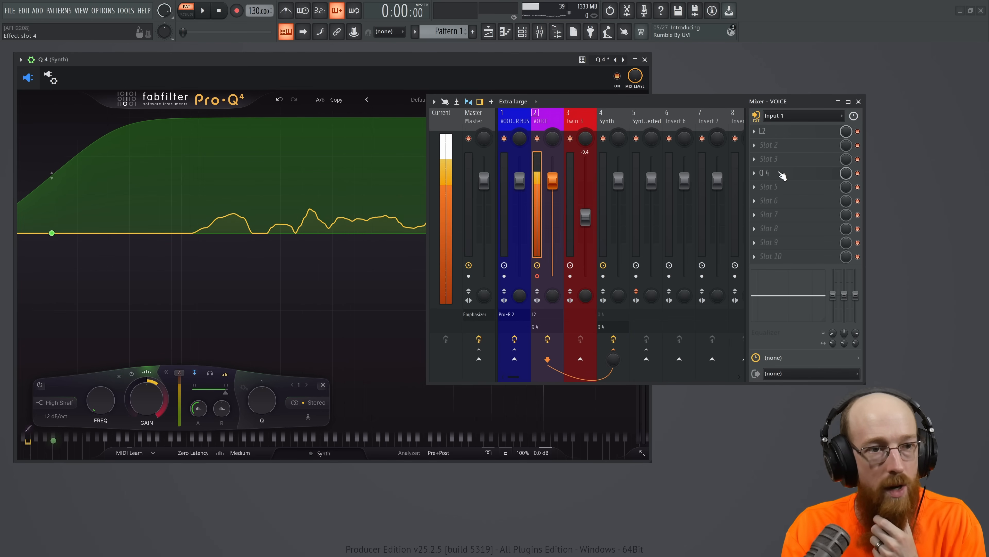
left_click(764, 173)
left_click_drag(681, 103, 895, 97)
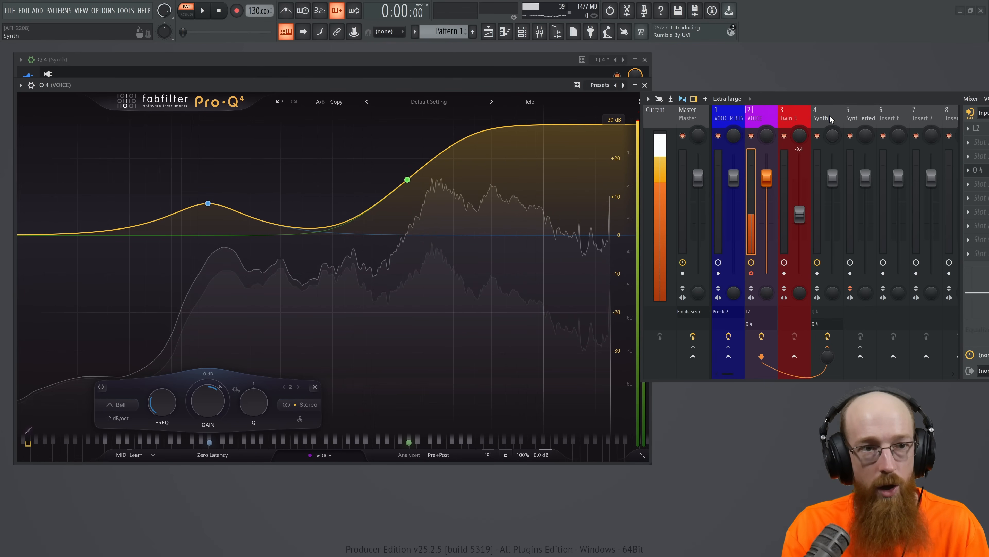
Step: Check Synth Inverted's routing, and try lowering the Synth fader to -3.7 dB before restoring its level
left_click(843, 114)
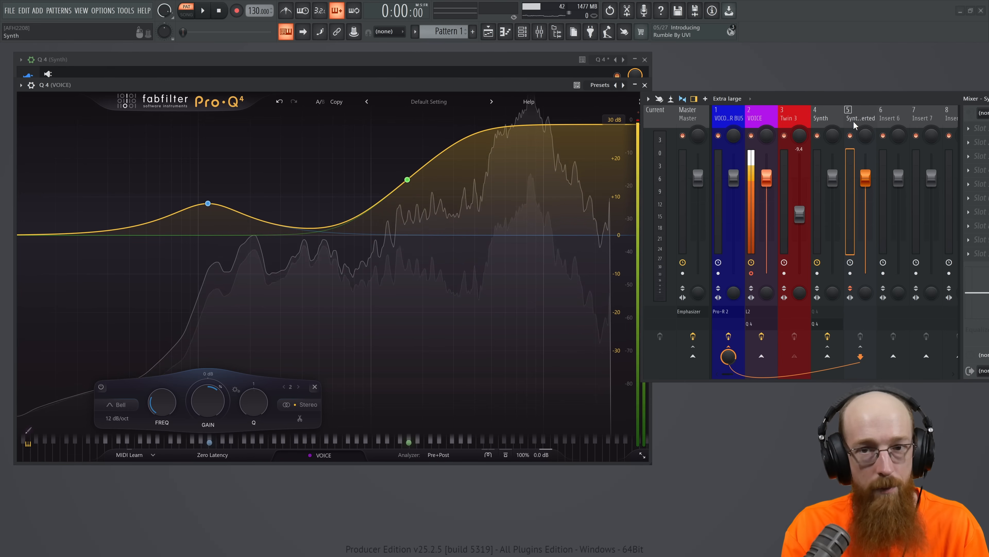
left_click_drag(835, 183, 835, 197)
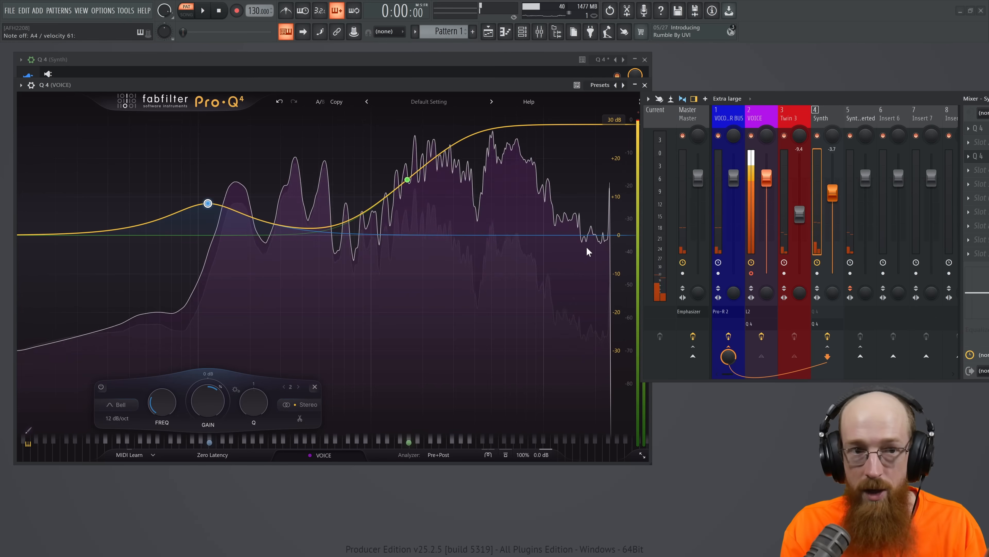
left_click_drag(832, 196, 833, 182)
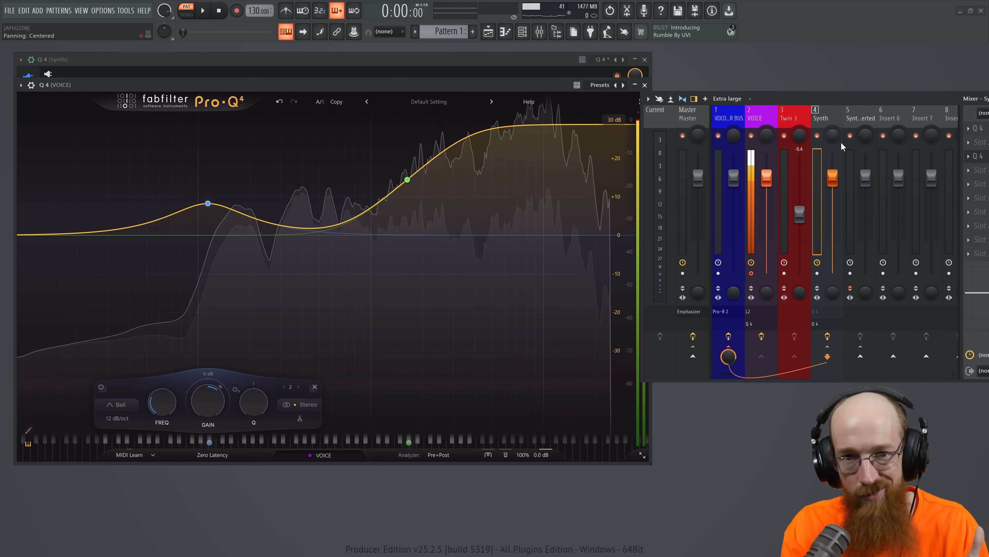
Step: Check the Twin 3 and VOCODER BUS routing, and try lowering the VOCODER BUS fader before resetting it
left_click(803, 125)
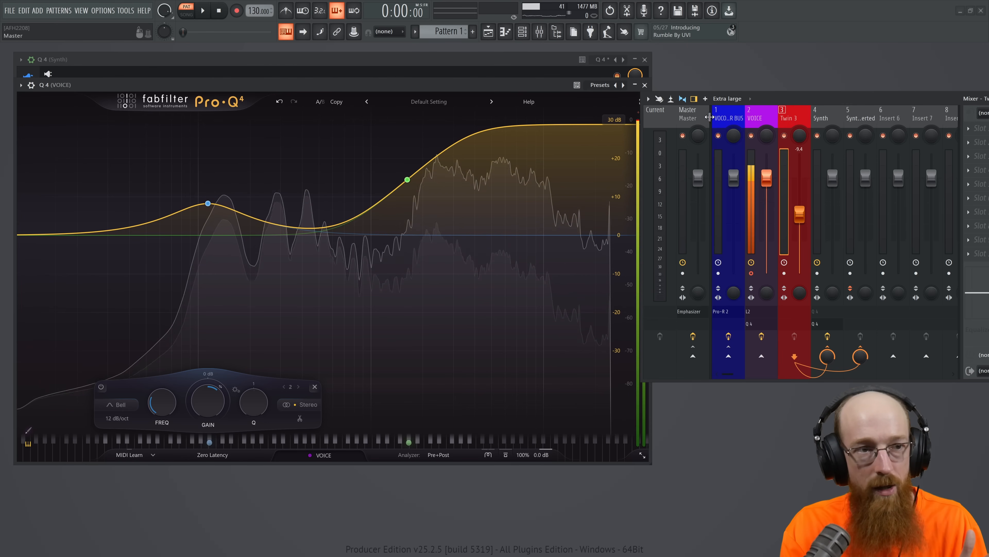
left_click(732, 123)
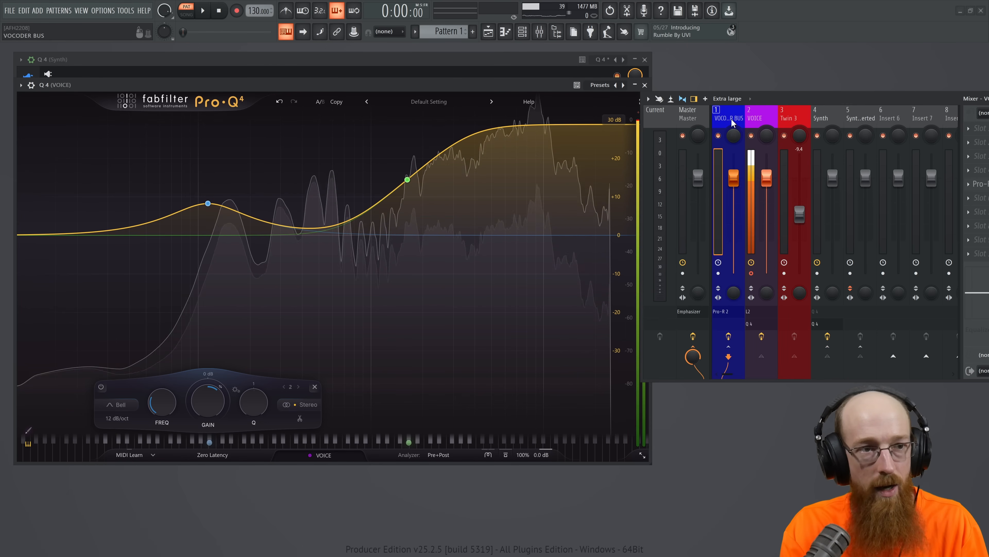
left_click_drag(735, 181, 736, 204)
left_click(736, 204, "alt")
Step: Move the mixer fully into view and close both the VOICE and Synth Q 4 displays
left_click_drag(859, 102, 723, 93)
left_click(815, 179)
left_click(512, 71)
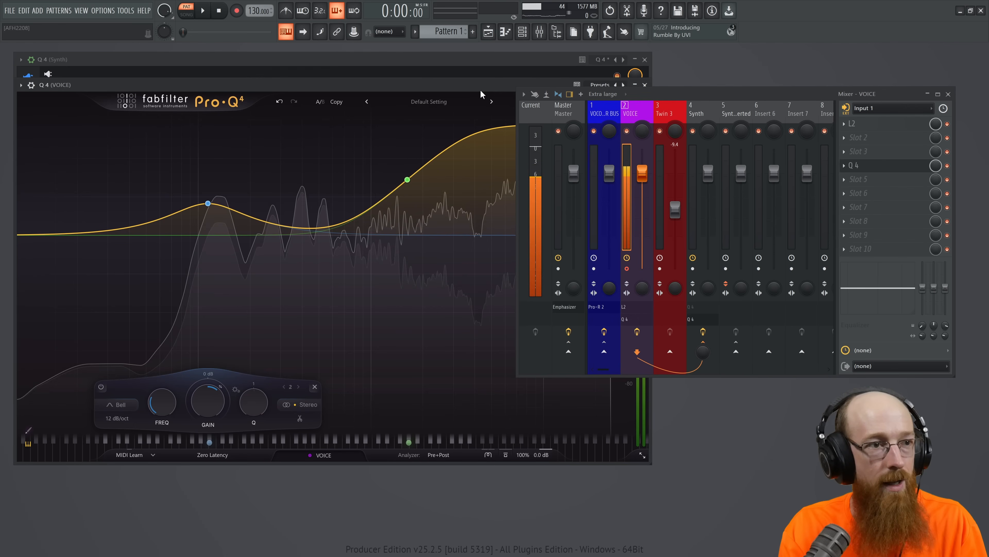
left_click(645, 59)
left_click(644, 59)
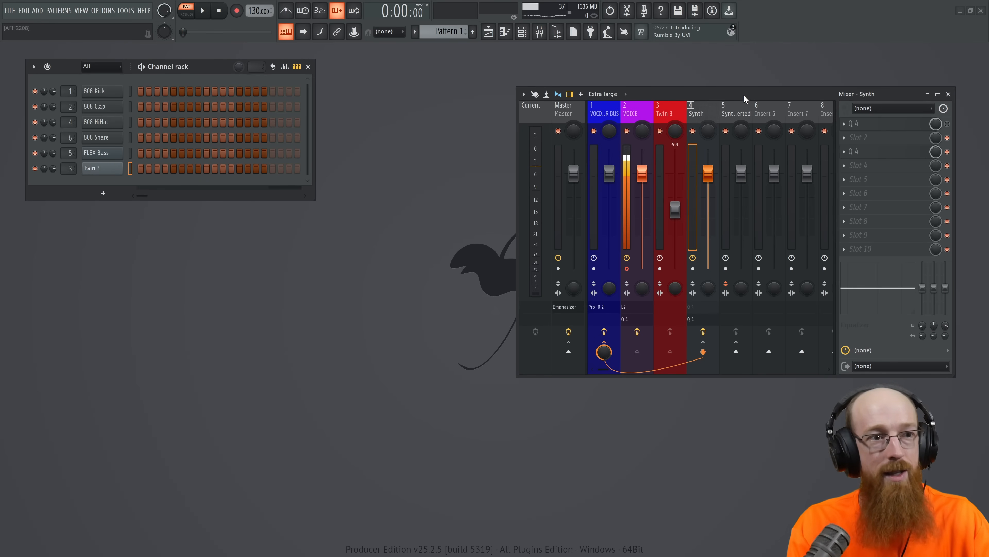
Step: Open the Twin 3 instrument and review the mixer routing of VOICE, VOCODER BUS and Synth
left_click(637, 120)
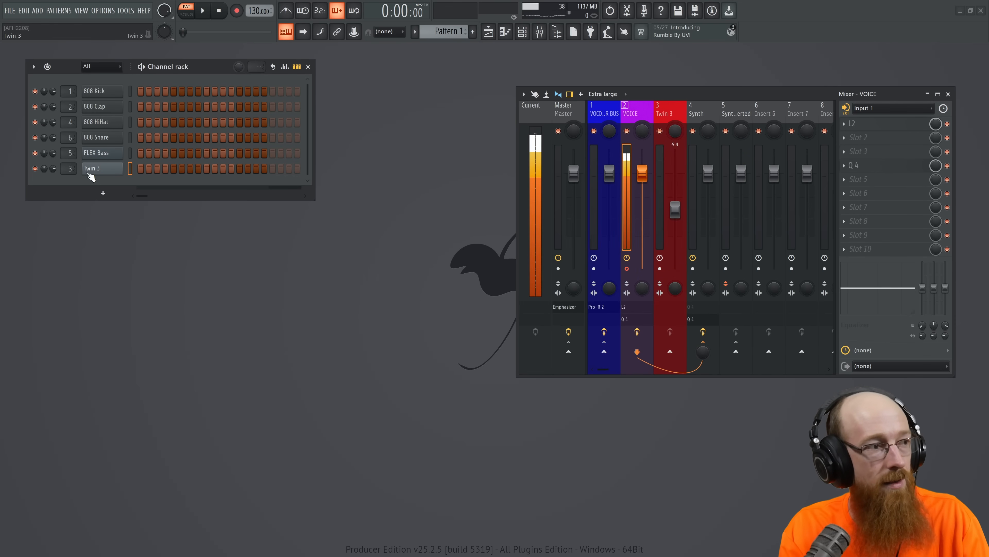
left_click(104, 171)
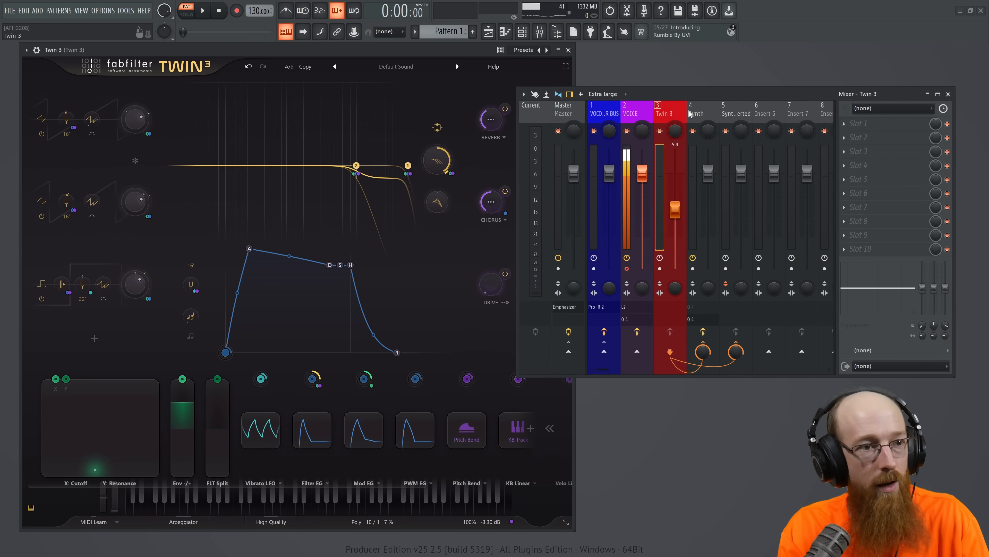
left_click(599, 118)
left_click(705, 112)
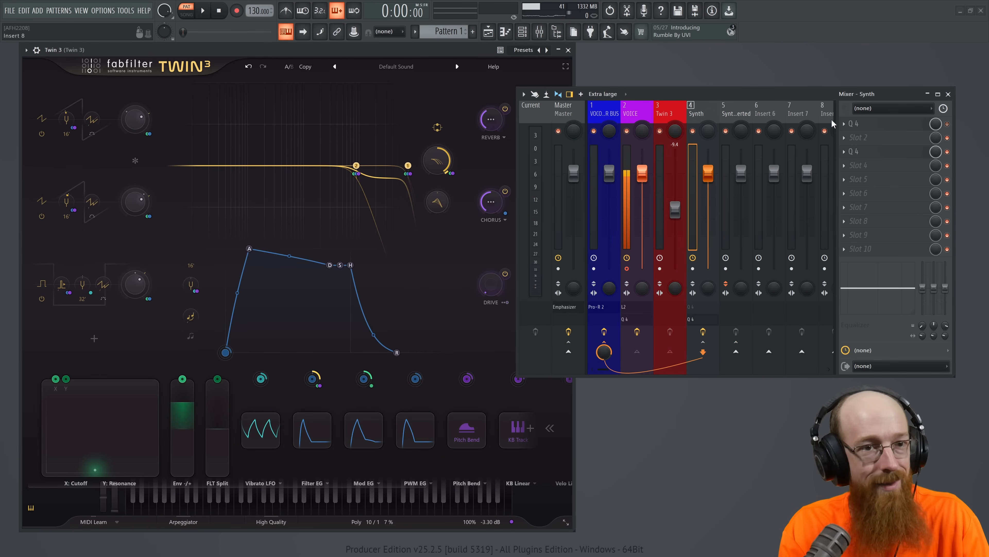
Step: Try lower spectral density, including 33.1%, in Synth's slot 3 Q 4, restore it to 100% and close the display
left_click(873, 153)
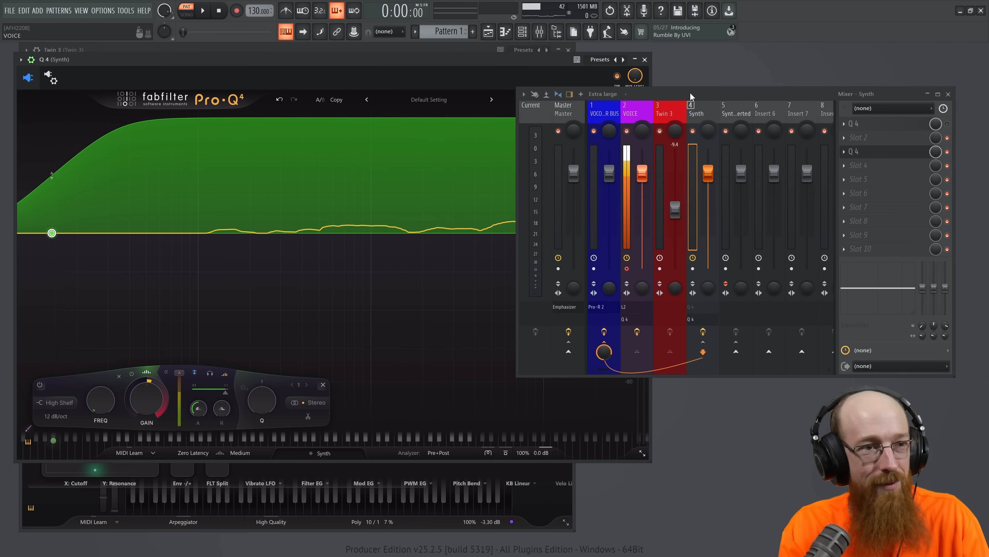
left_click_drag(689, 95, 812, 97)
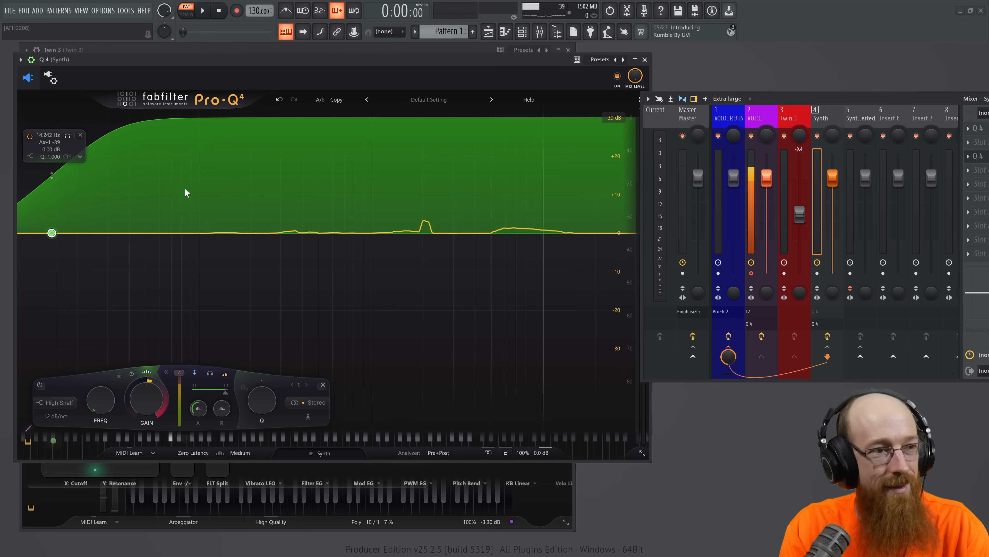
left_click_drag(225, 392, 218, 395)
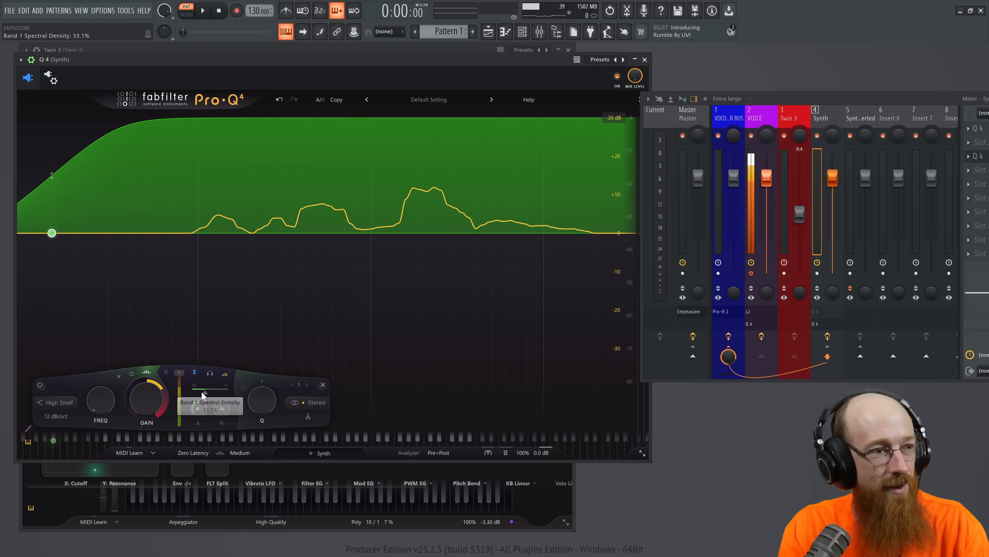
left_click_drag(204, 391, 193, 394)
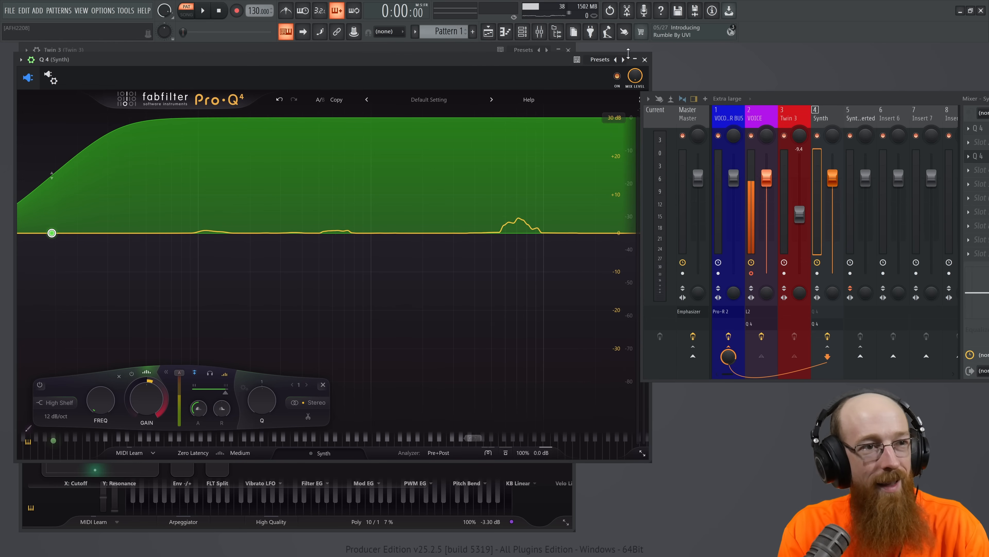
left_click(645, 60)
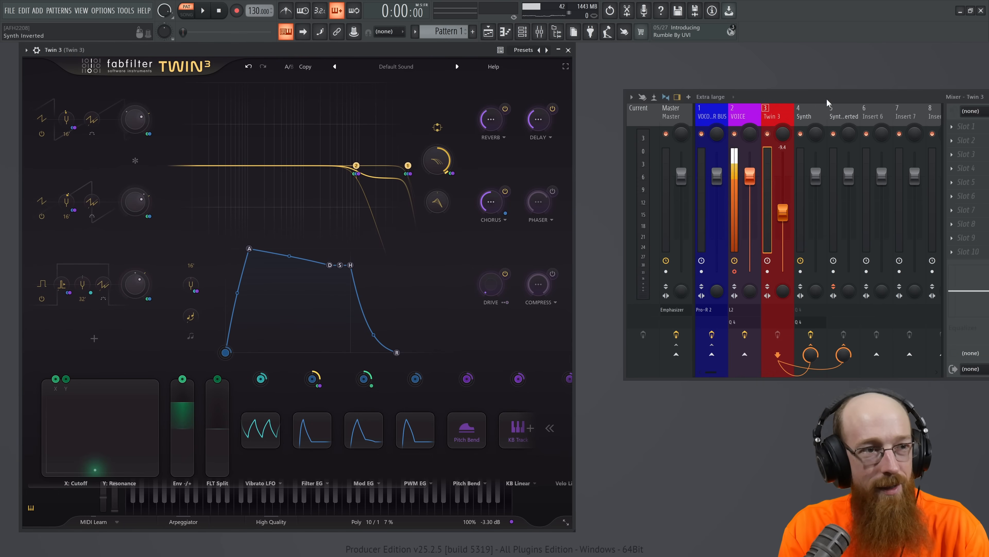
left_click_drag(843, 98, 720, 72)
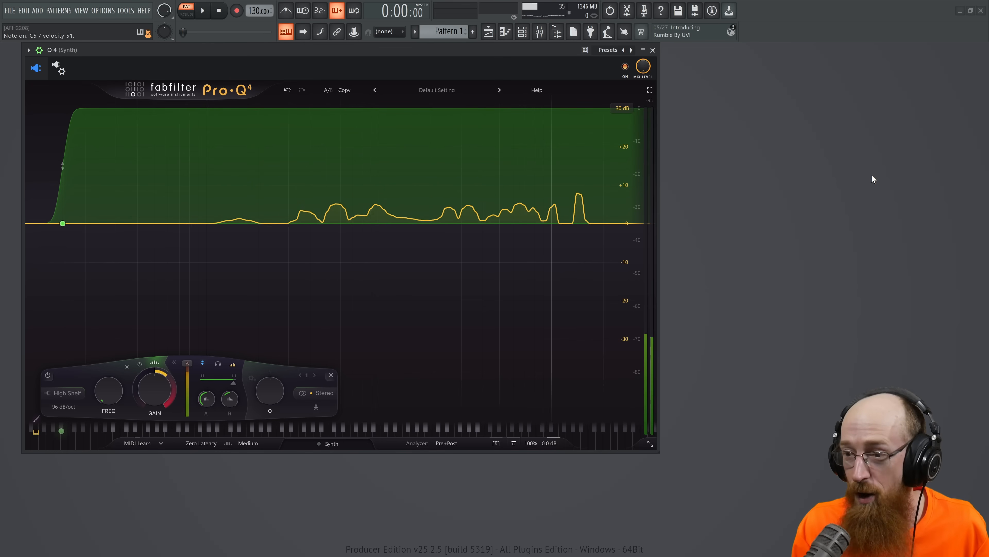